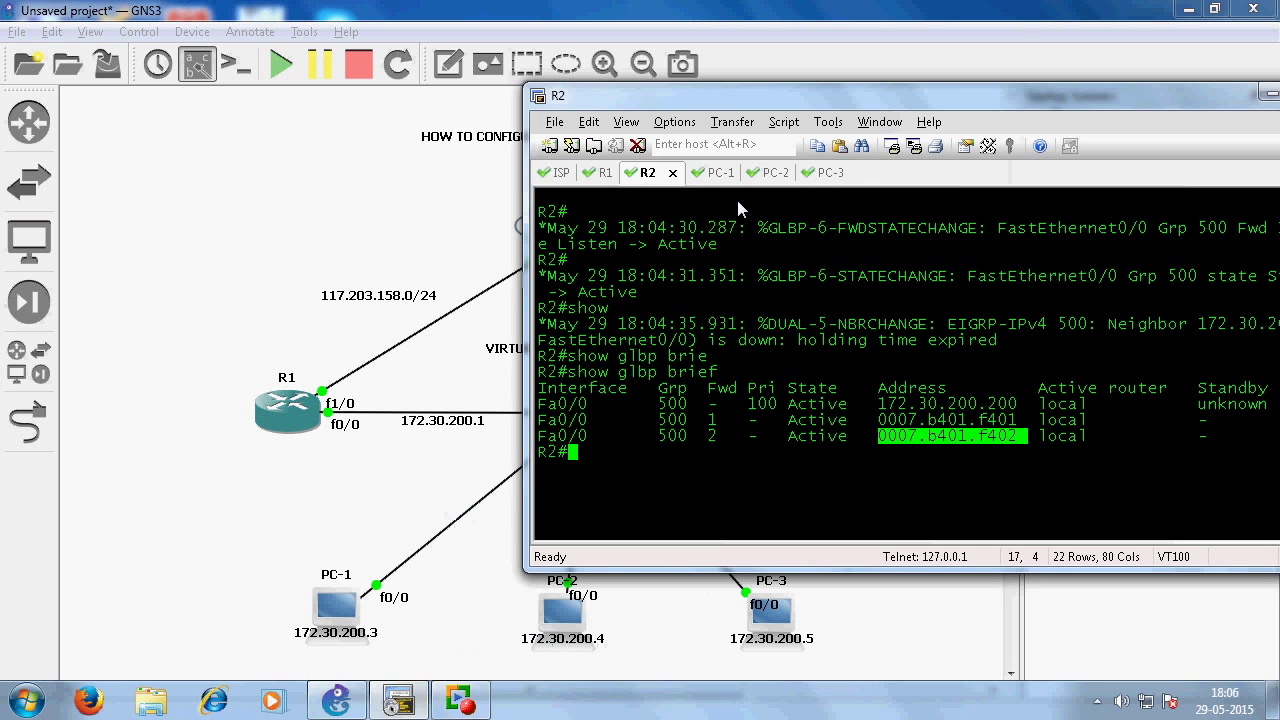
Ping 117.203.158.1 from PC-1's console, correcting the mistyped address
left_click(695, 172)
type("ping 117")
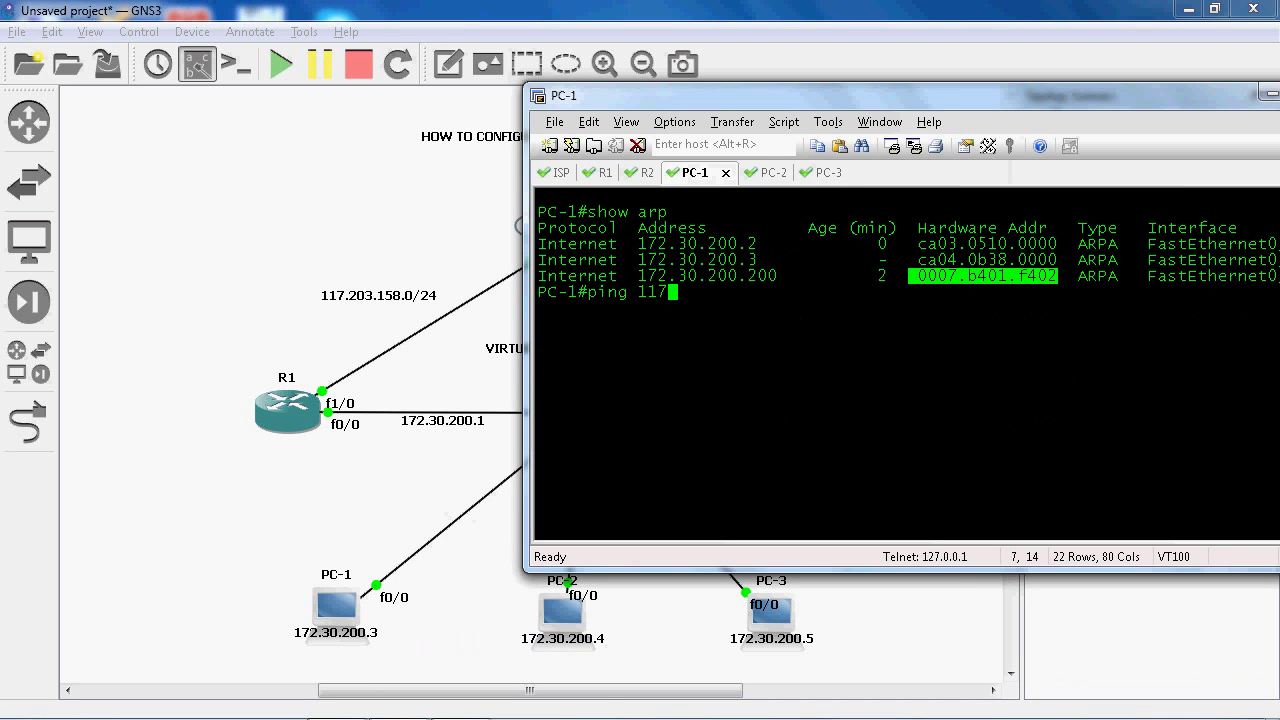
type(".203.1578")
key("BackSpace")
key("BackSpace")
type("8.1")
key("Return")
Traceroute to 117.203.158.1 from PC-1 and highlight first hop 172.30.200.2
type("traceroute ")
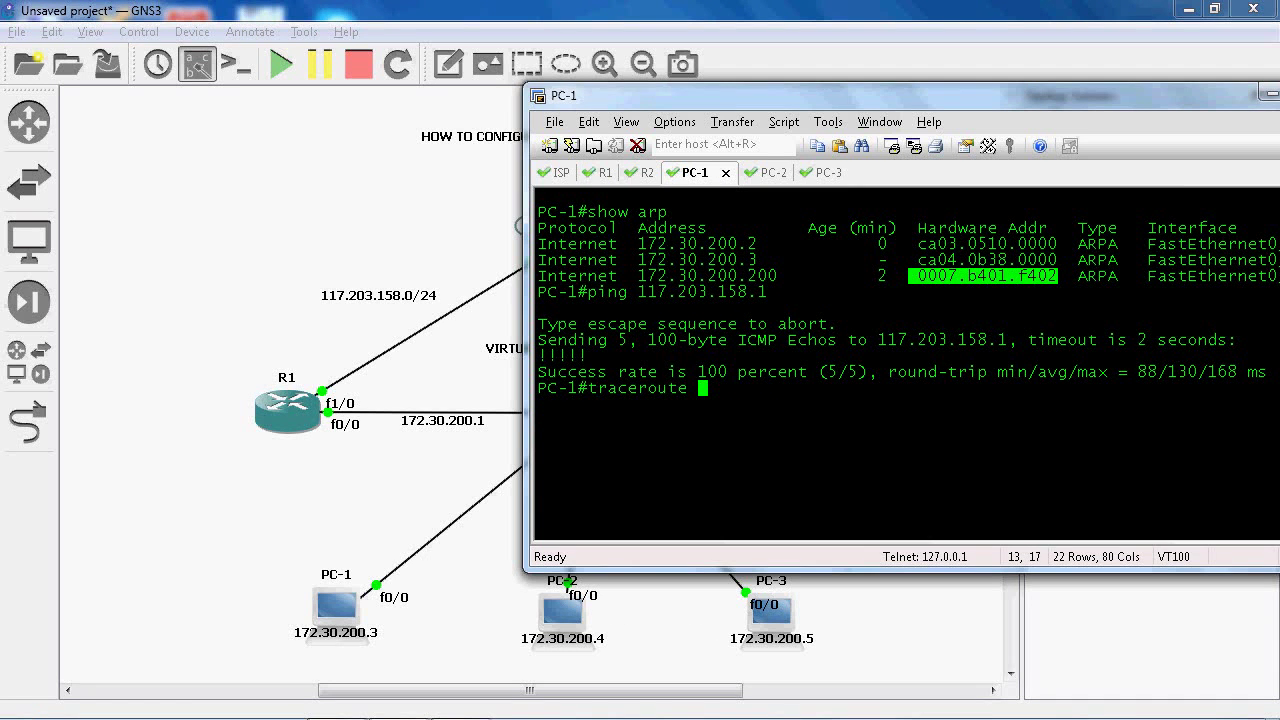
type("117.203.158.1")
key("Return")
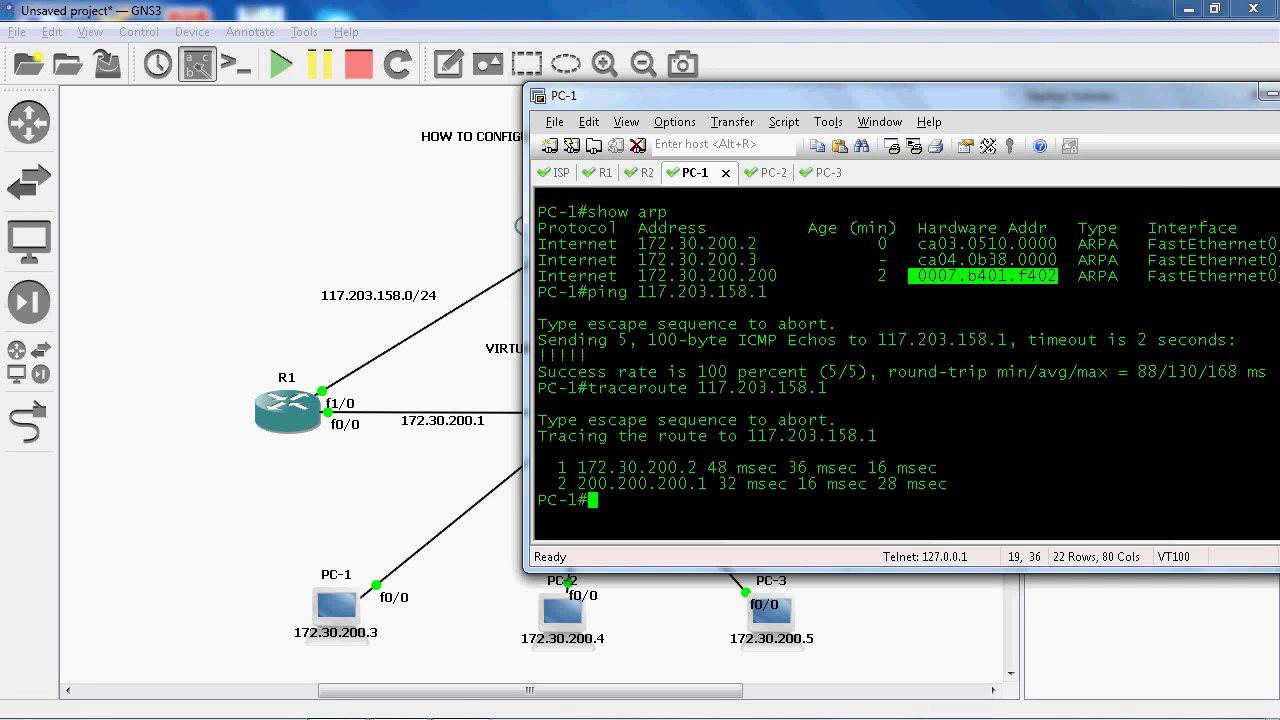
left_click_drag(579, 467, 930, 478)
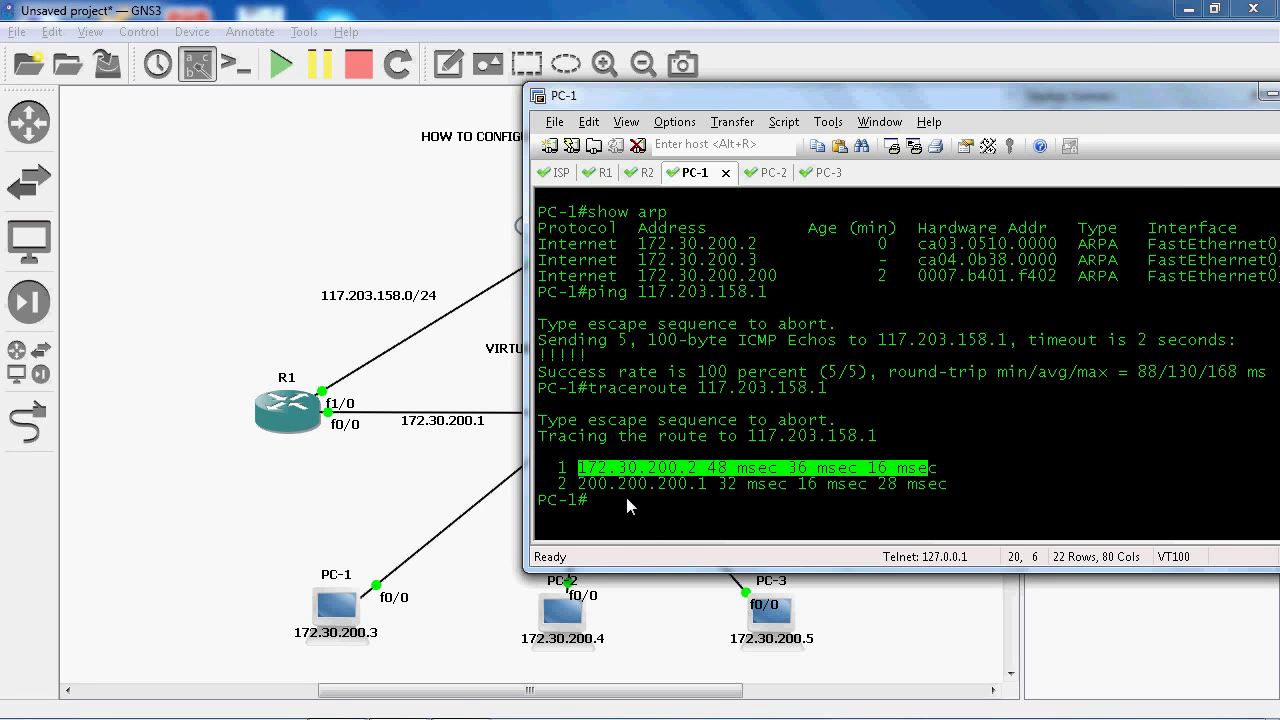
List PC-1's ARP table and highlight the virtual IP's MAC 0007.b401.f402
type("show arp")
key("Return")
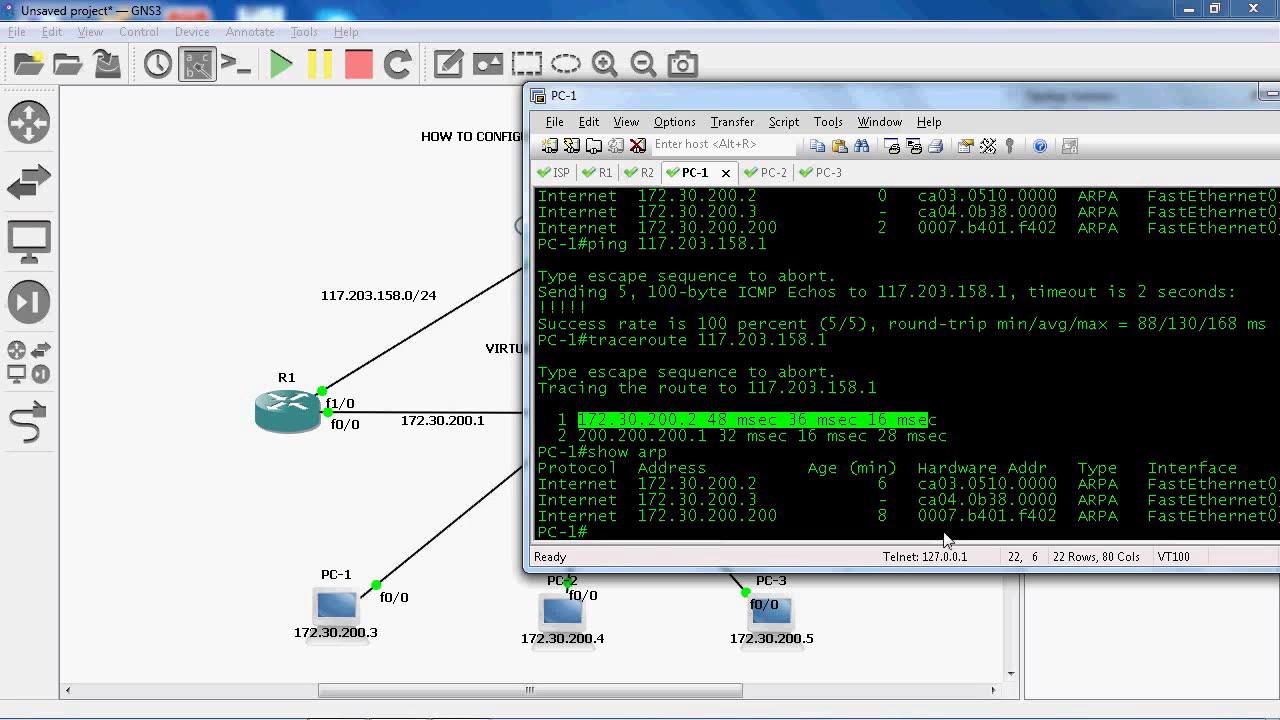
left_click_drag(920, 517, 1069, 518)
left_click(1070, 516)
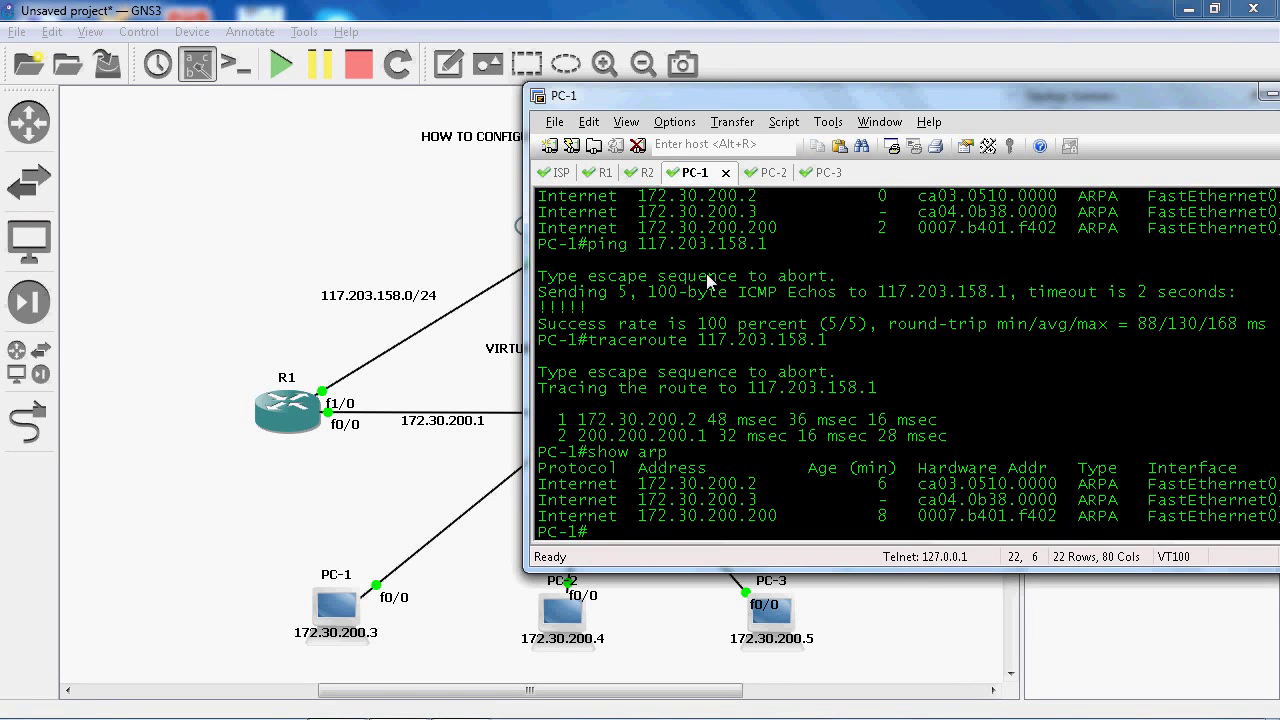
Ping 117.203.158.1 from PC-2's console
left_click(767, 172)
type("ping 117")
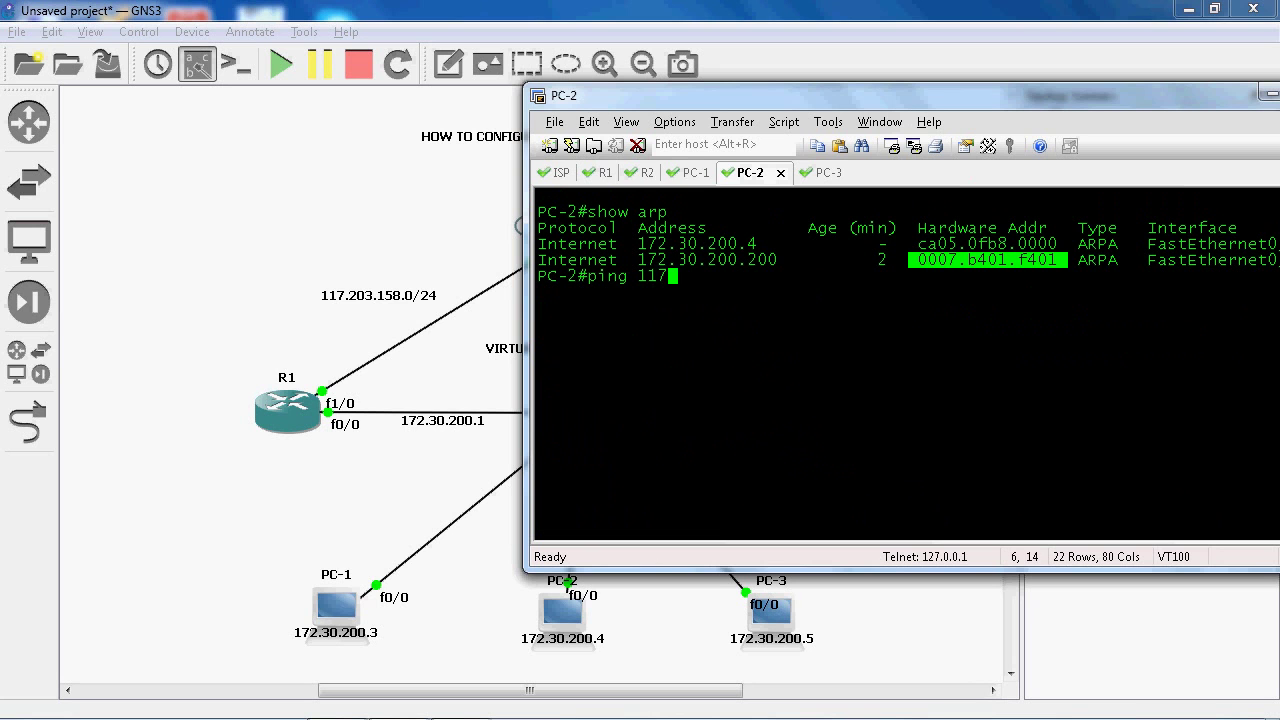
type(".203.158.1")
key("Return")
Traceroute to 117.203.158.1 from PC-2 and highlight first hop 172.30.200.2
type("traceroute ")
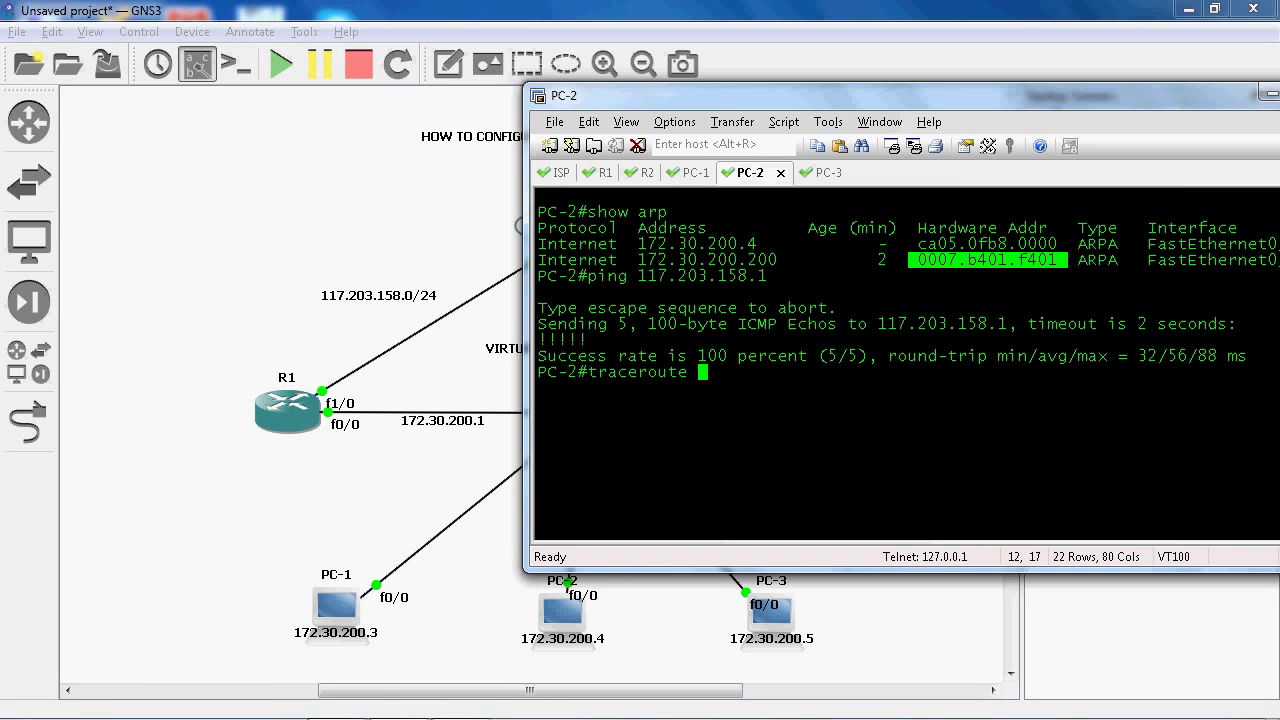
type("117.203")
type(".1")
type("5")
type("7")
type("8.1")
key("Return")
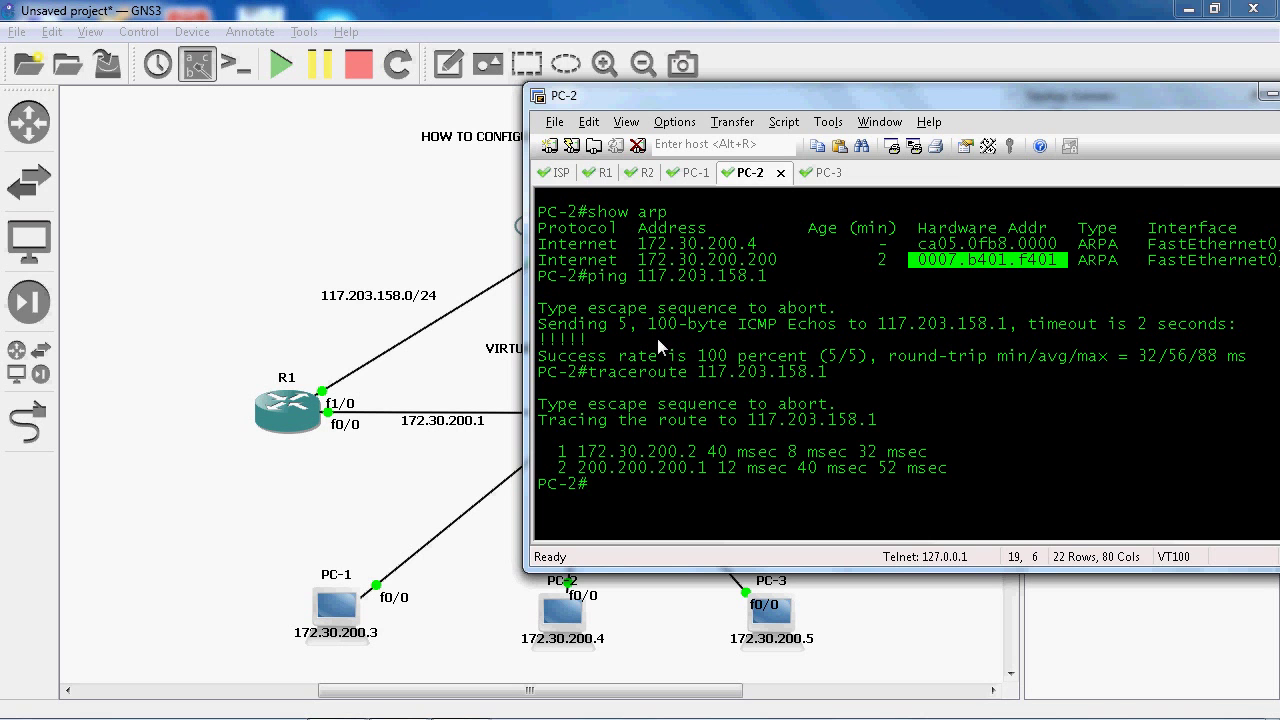
left_click_drag(578, 452, 930, 452)
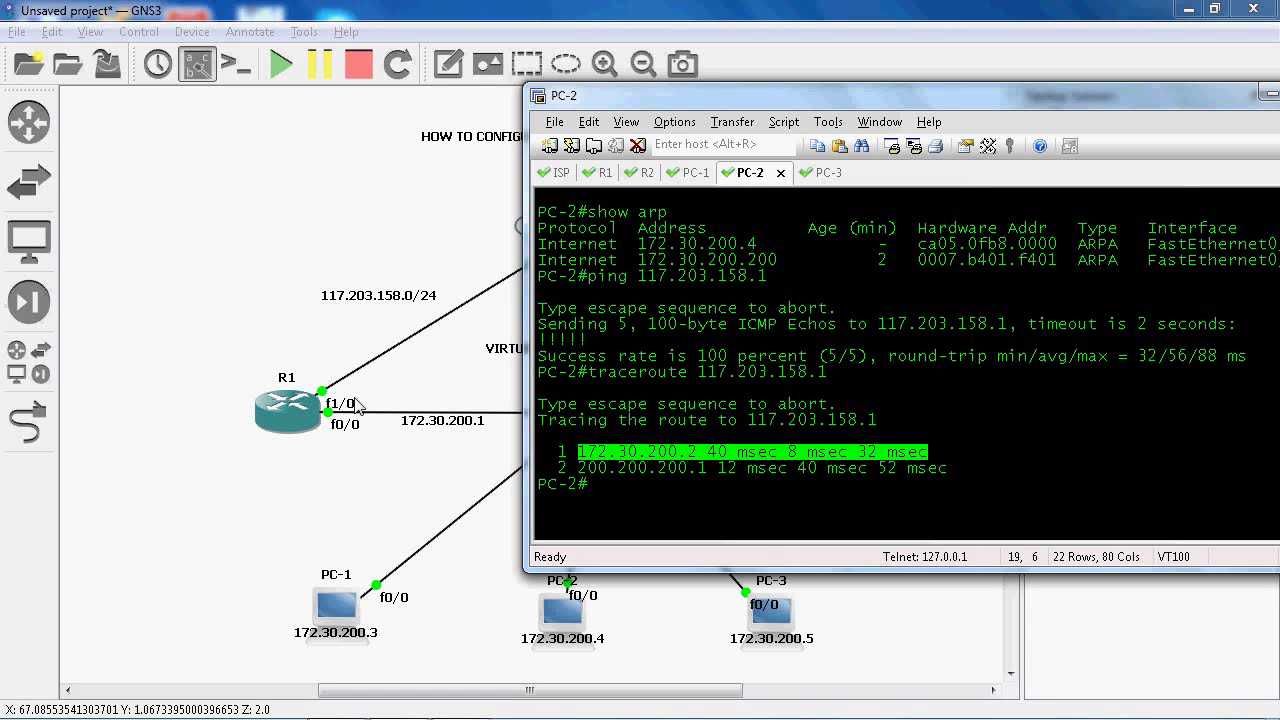
left_click(607, 494)
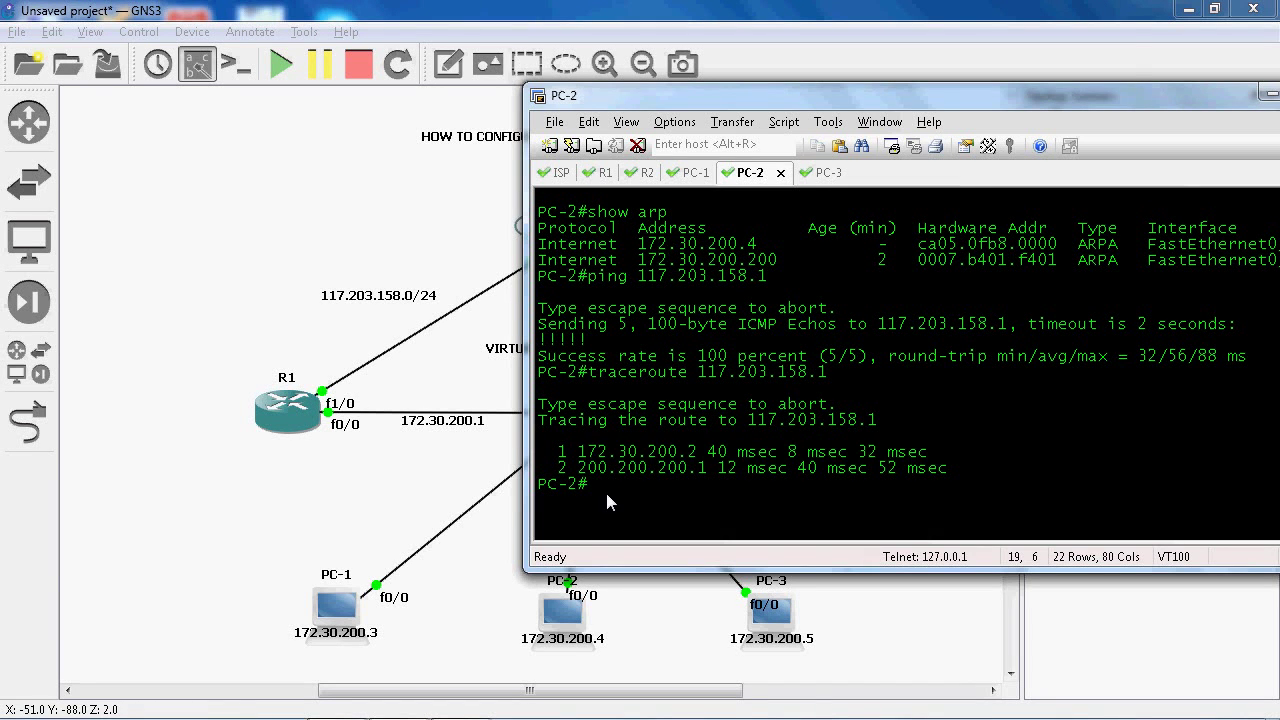
Show PC-2's ARP table, nudge the window up, and highlight virtual IP MAC 0007.b401.f401
type("show arp")
key("Return")
left_click_drag(870, 107, 856, 53)
left_click_drag(906, 463, 1068, 470)
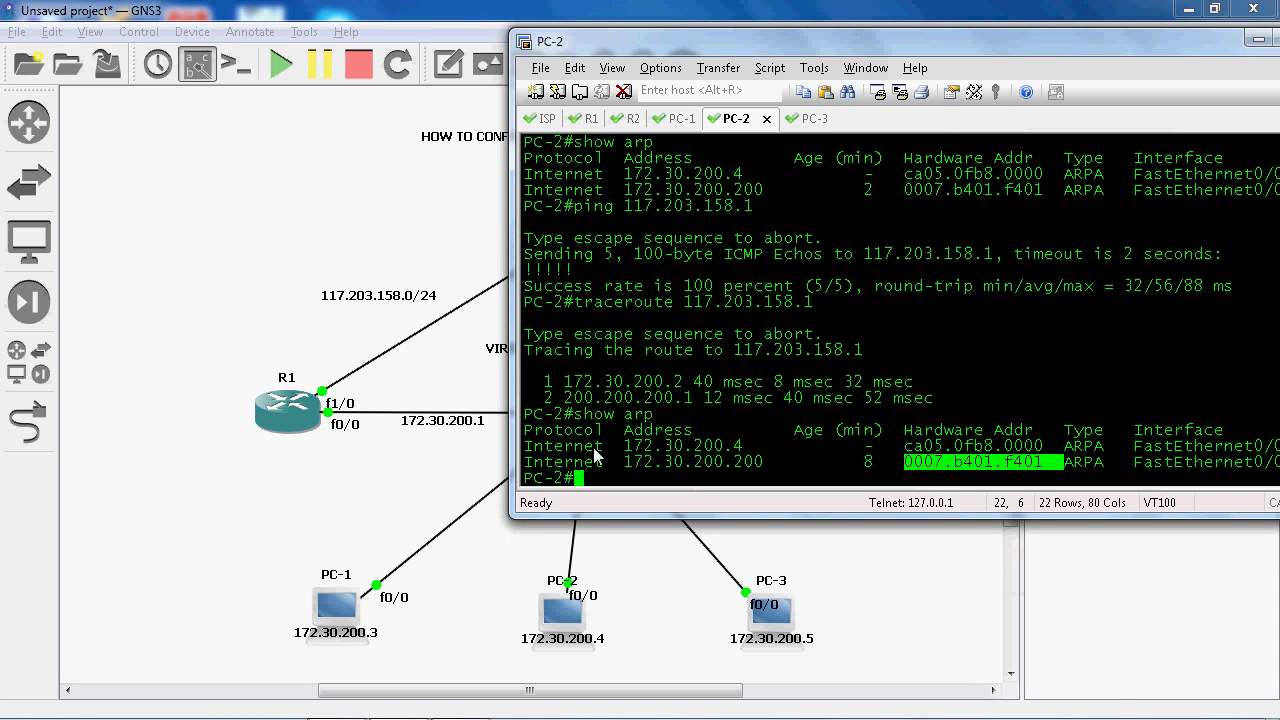
left_click(283, 506)
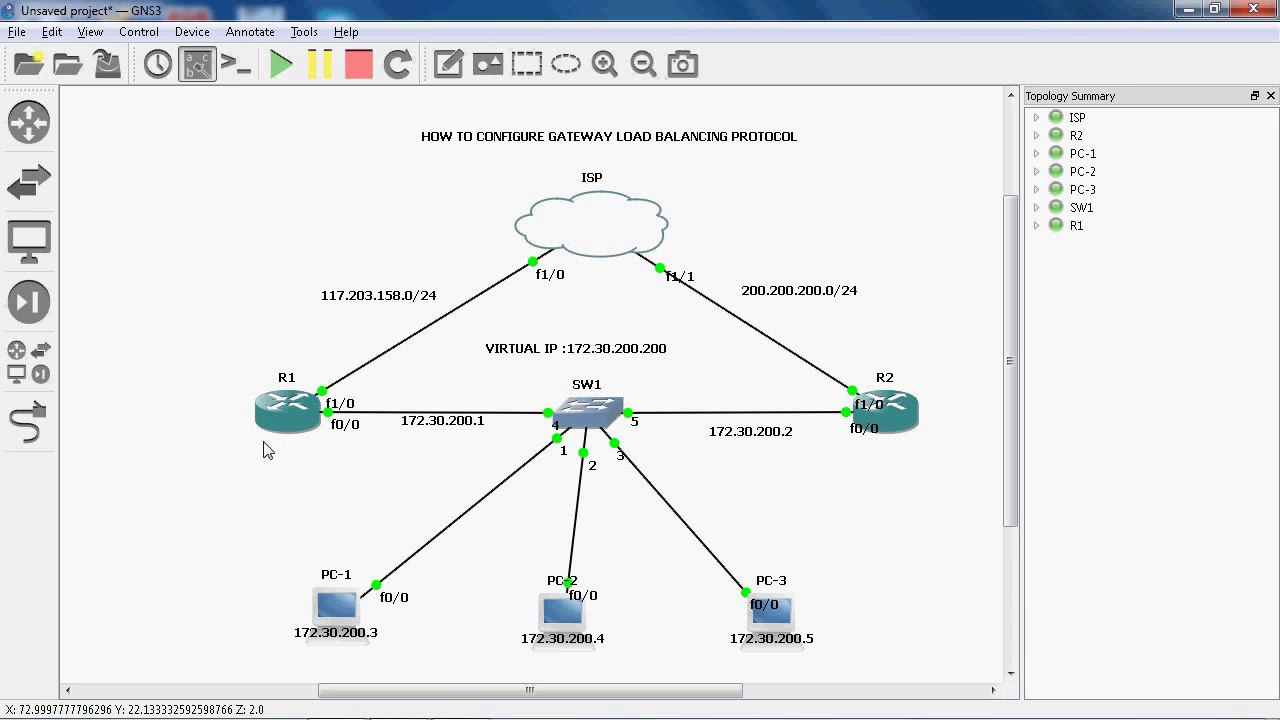
Inspect the GLBP topology around R1, then restore the PC-2 terminal
mouse_move(296, 409)
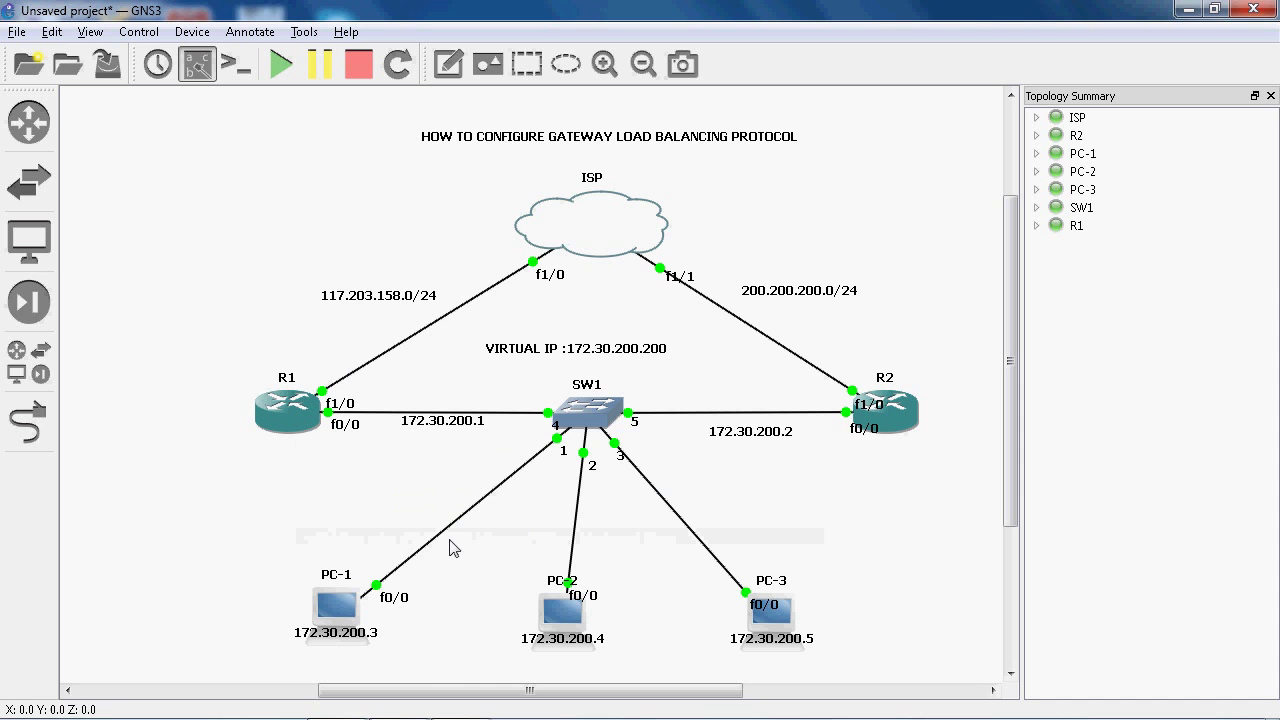
left_click(400, 705)
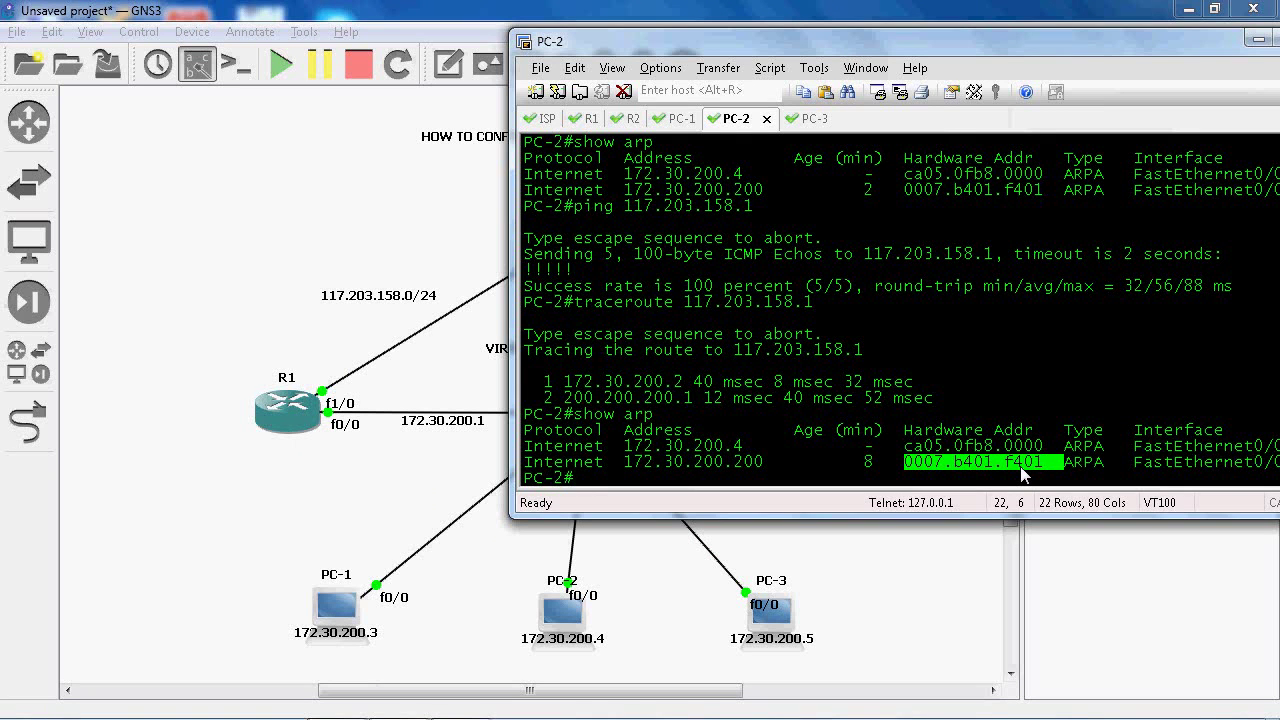
Highlight PC-2's first hop 172.30.200.2 and the MAC prefix 0007.b401
left_click(572, 382)
left_click_drag(565, 382, 754, 382)
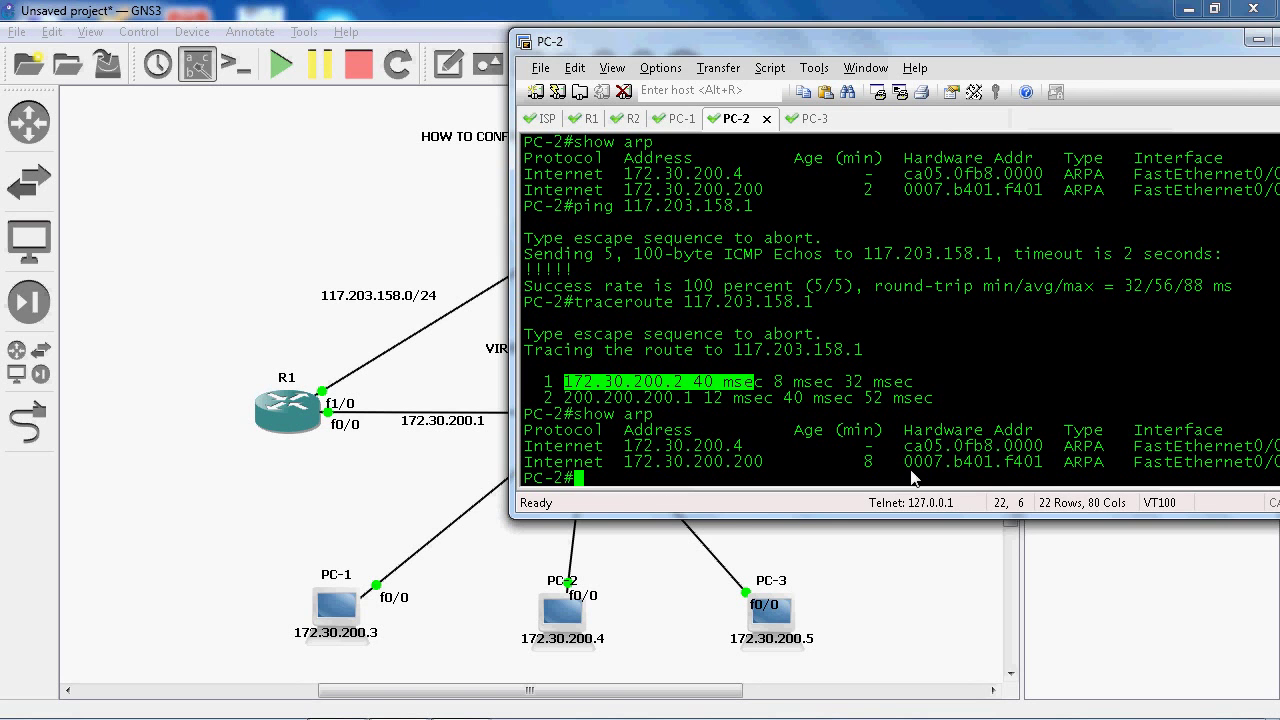
left_click_drag(906, 463, 1056, 465)
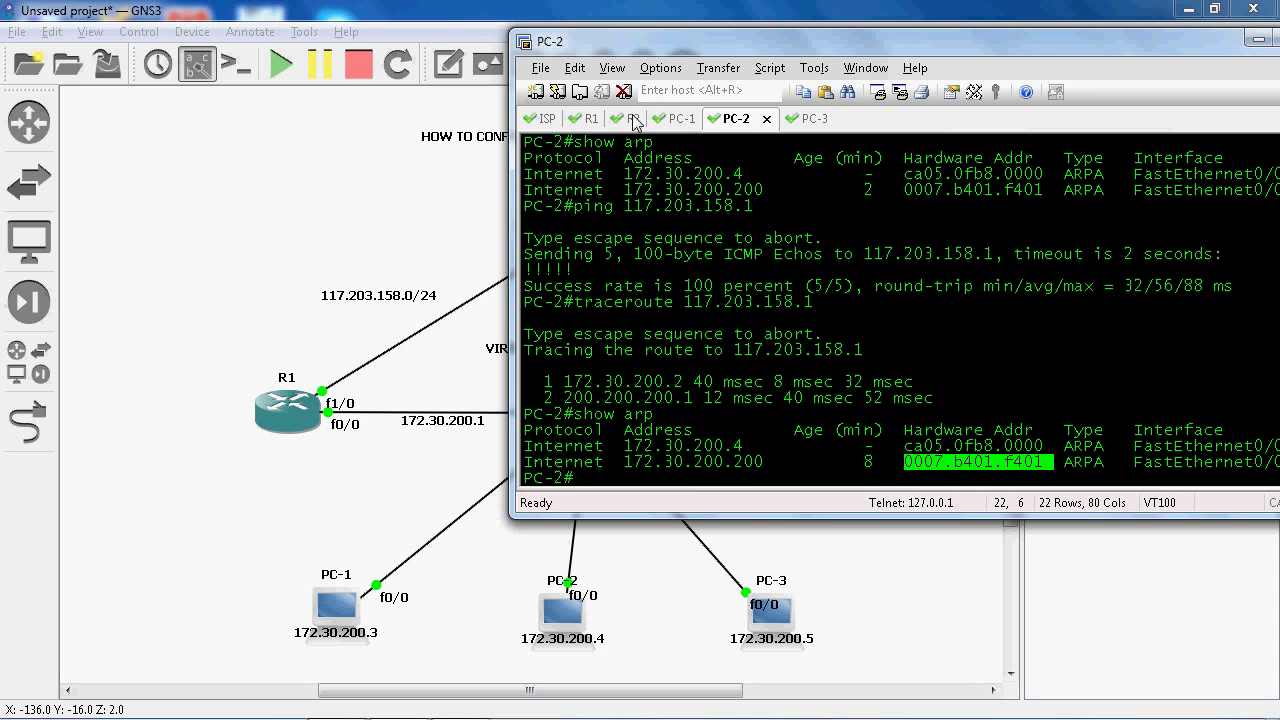
Re-enable R1's FastEthernet0/0 with 'no shut' and exit interface configuration
left_click(589, 118)
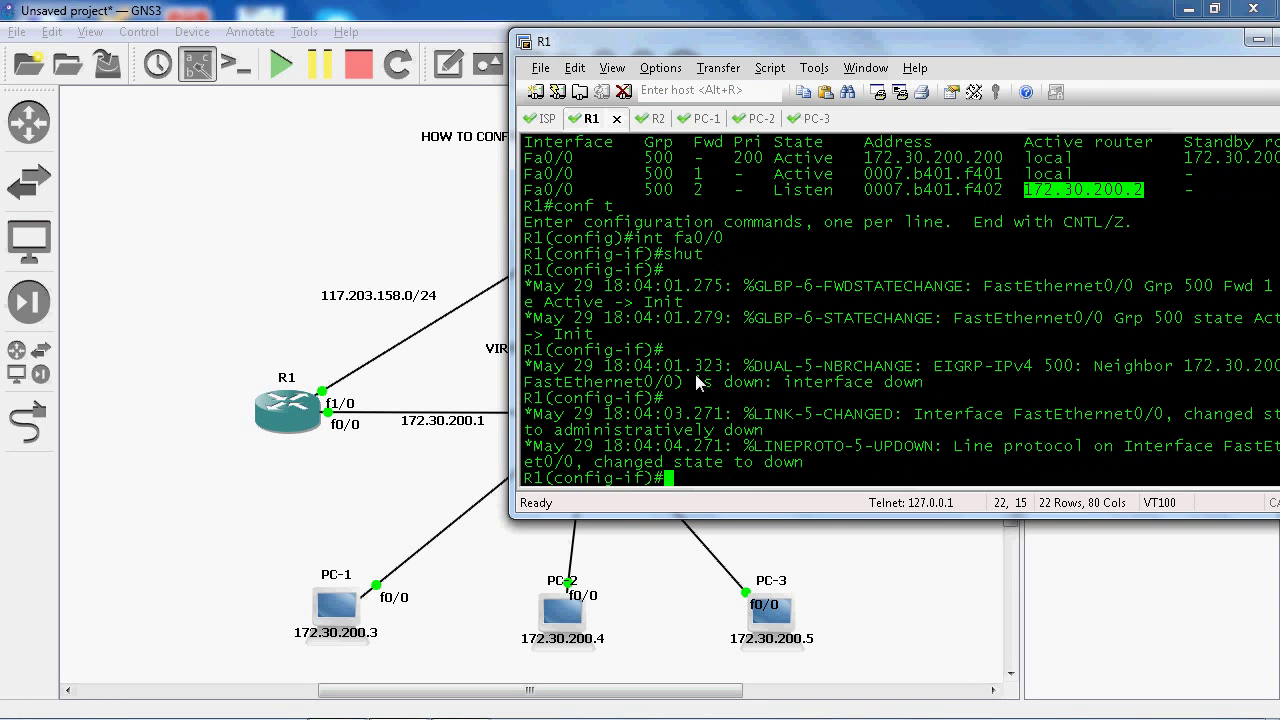
type("no shut")
key("Return")
type("exi")
key("Return")
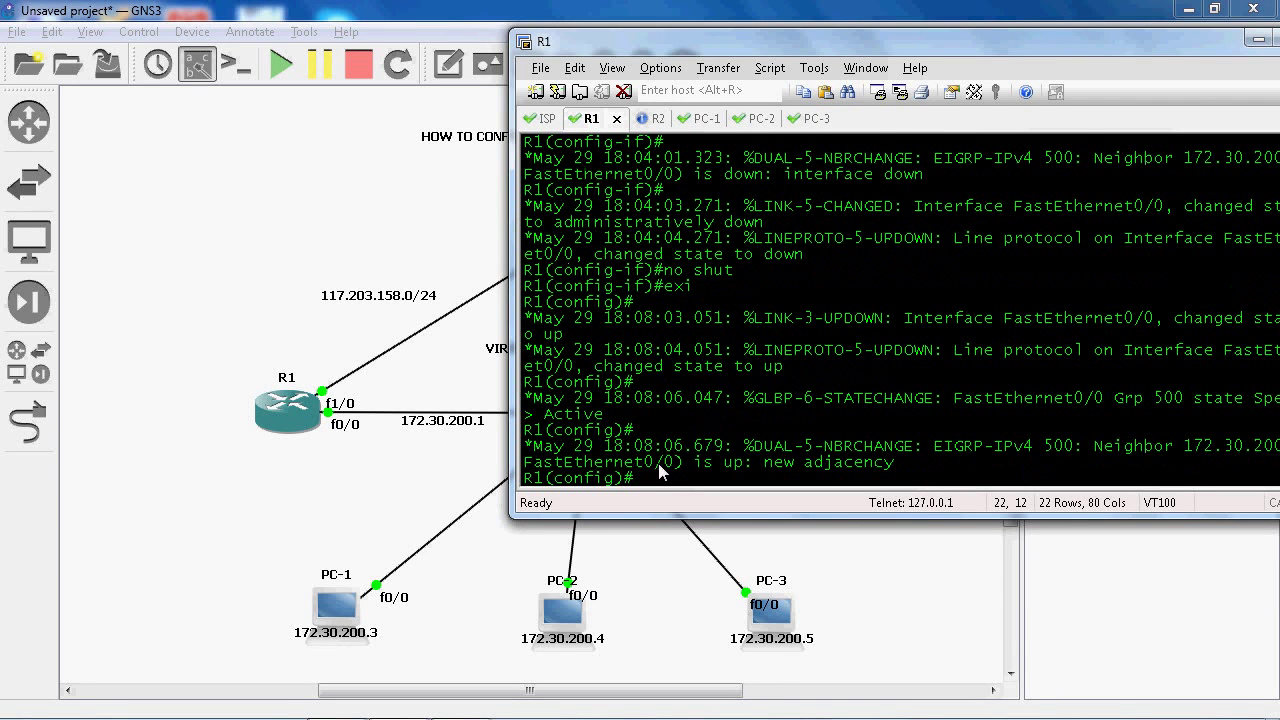
From PC-1, ping 117.203.158.1 and trace it via 172.30.200.2 and 200.200.200.1
left_click(705, 118)
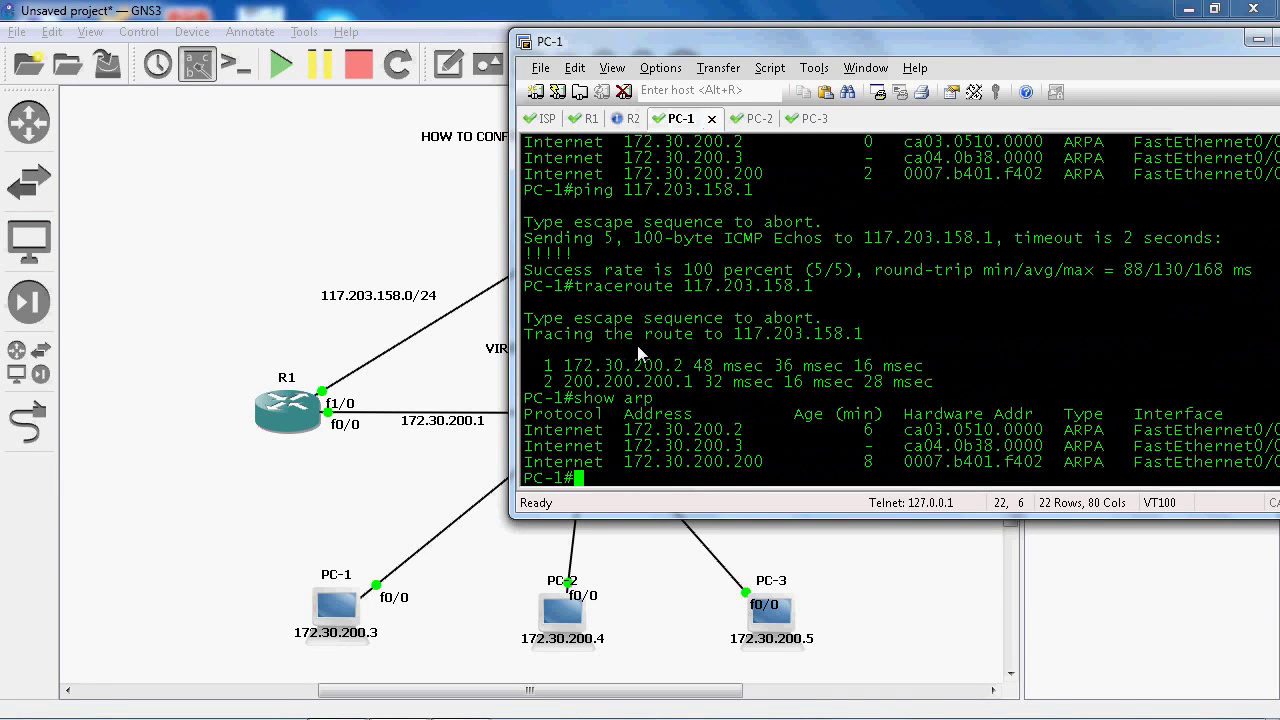
type("ping 117.203.158.1")
key("Return")
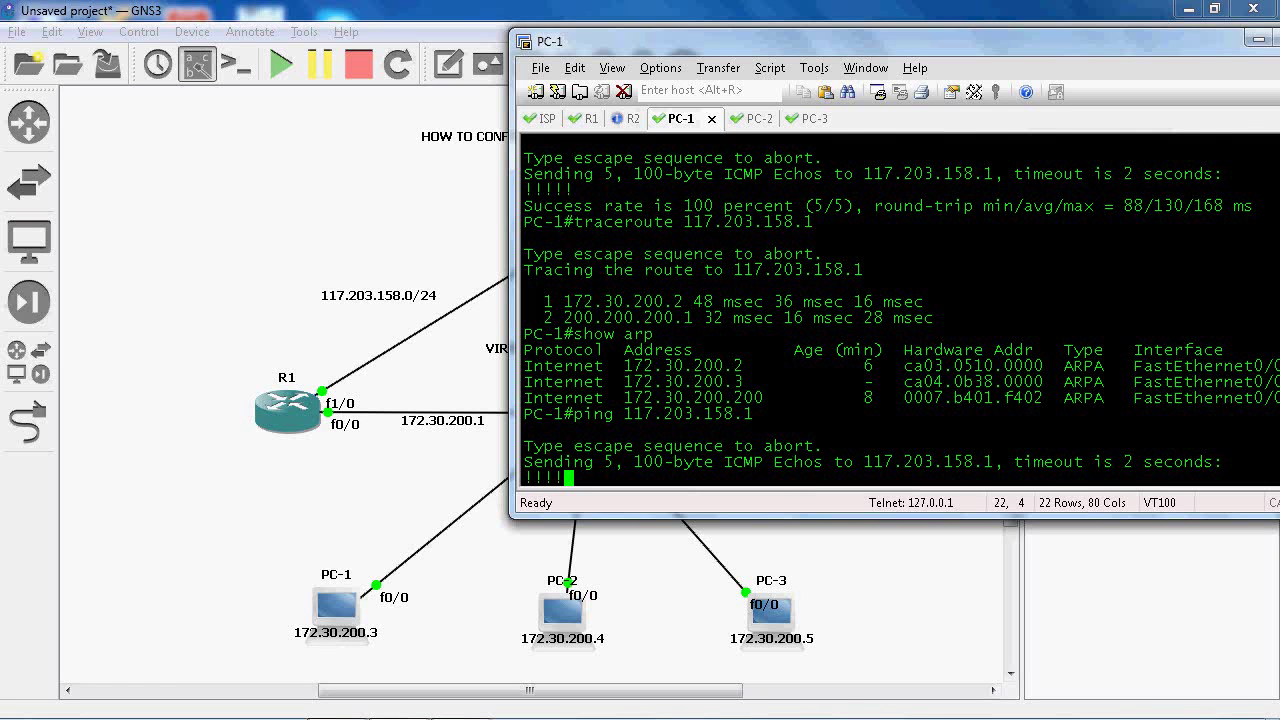
type("traceroute ")
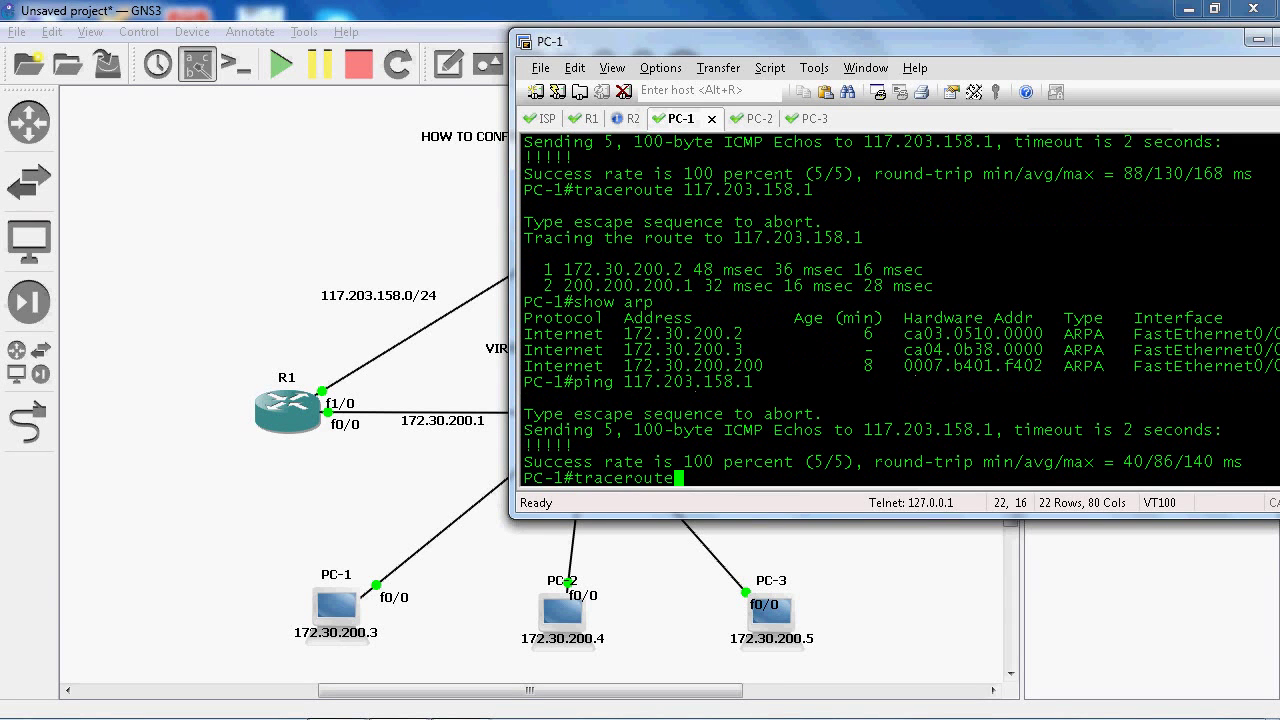
type("117.203.158.1")
key("Return")
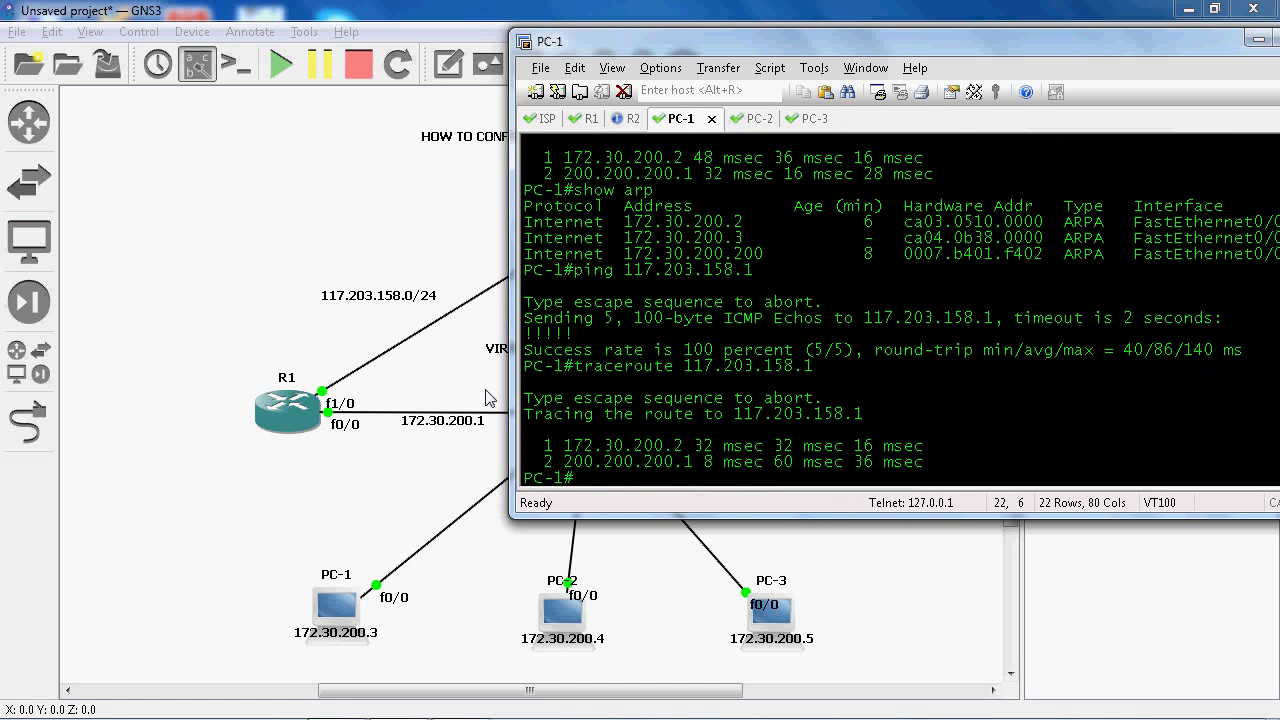
From PC-2, ping and trace 117.203.158.1, highlighting new first hop 172.30.200.1
left_click_drag(566, 447, 794, 447)
left_click(736, 118)
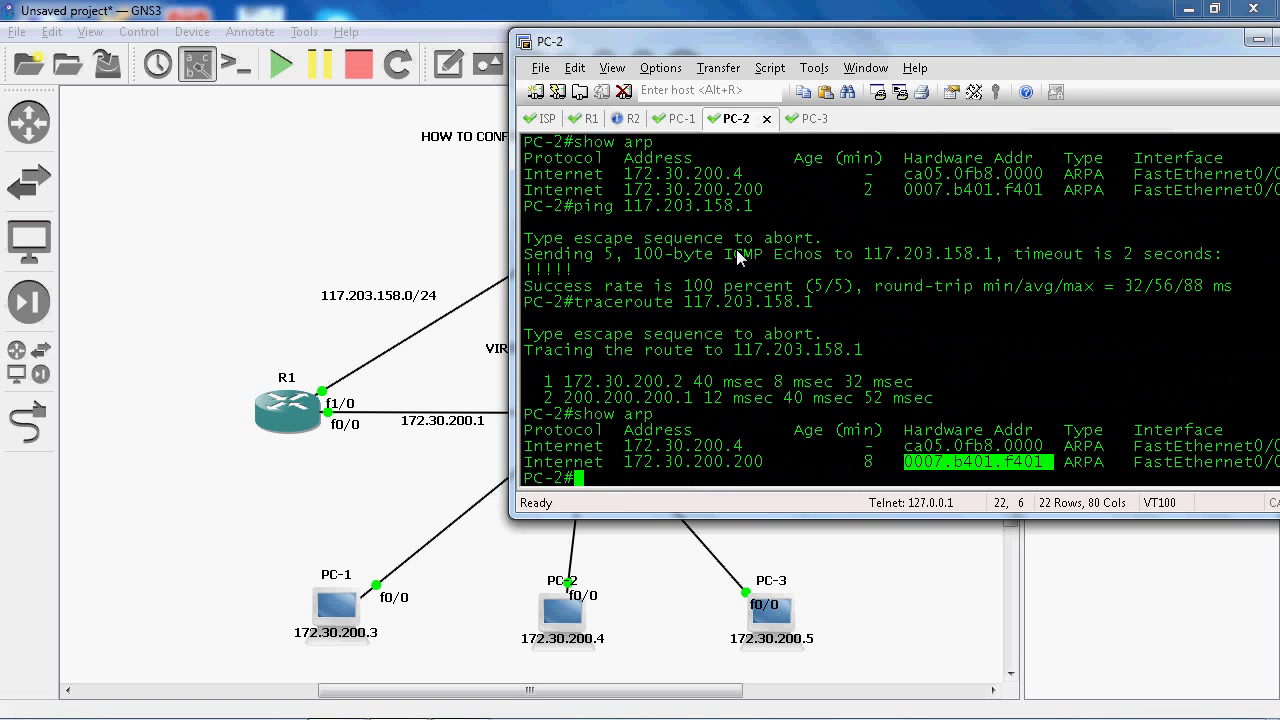
type("ping 117.203.158.1")
key("Return")
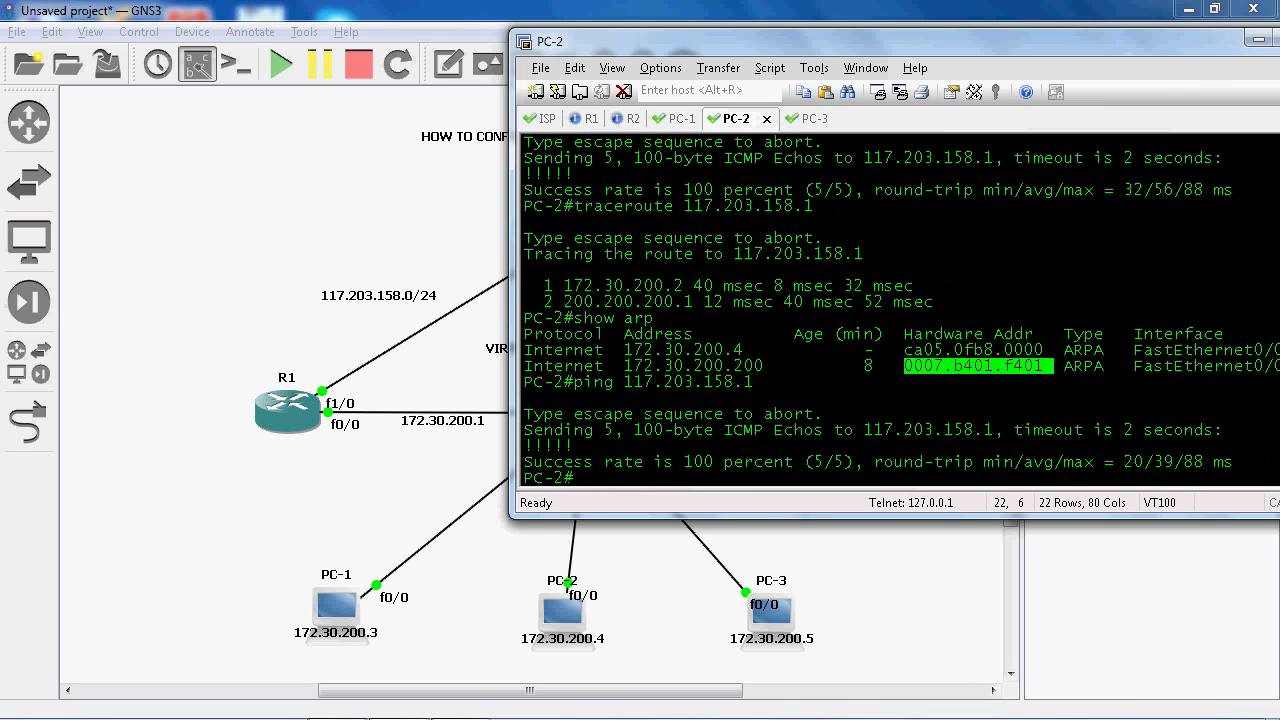
type("traceroute 117.203.158.1")
key("Return")
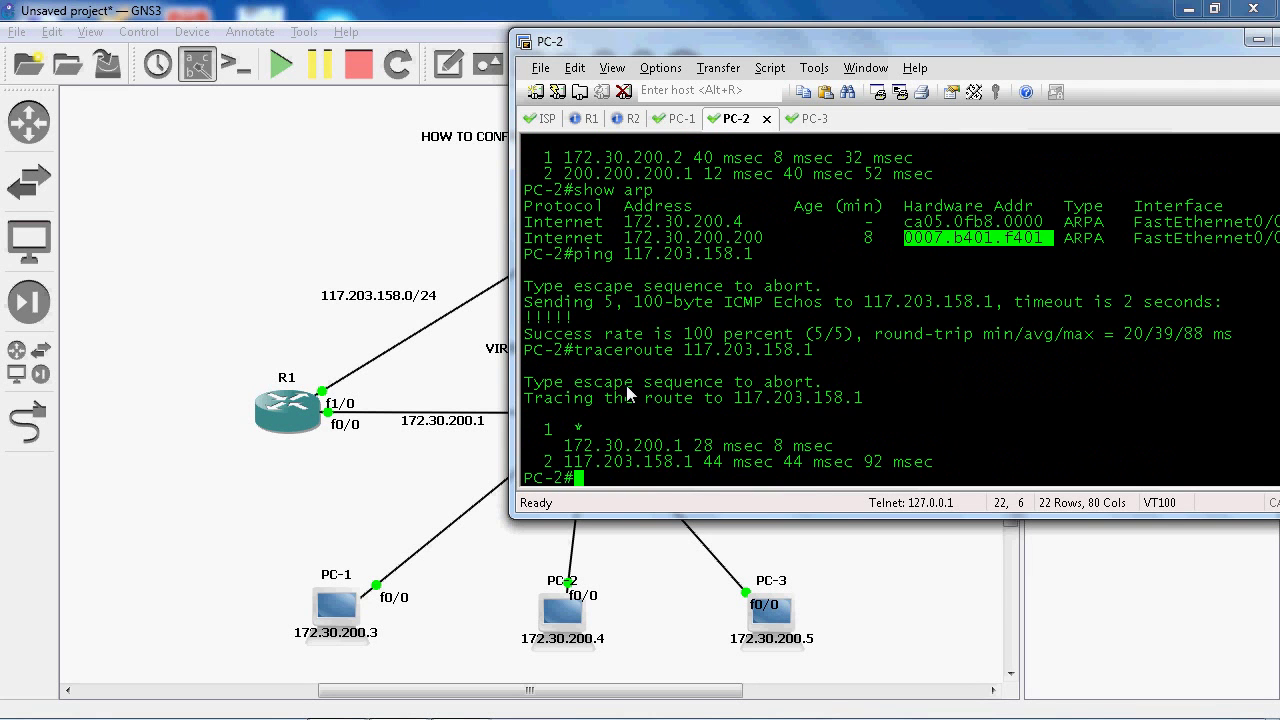
left_click_drag(566, 450, 806, 450)
Display PC-2's ARP table and scroll back through the earlier output
type("show arp")
key("Return")
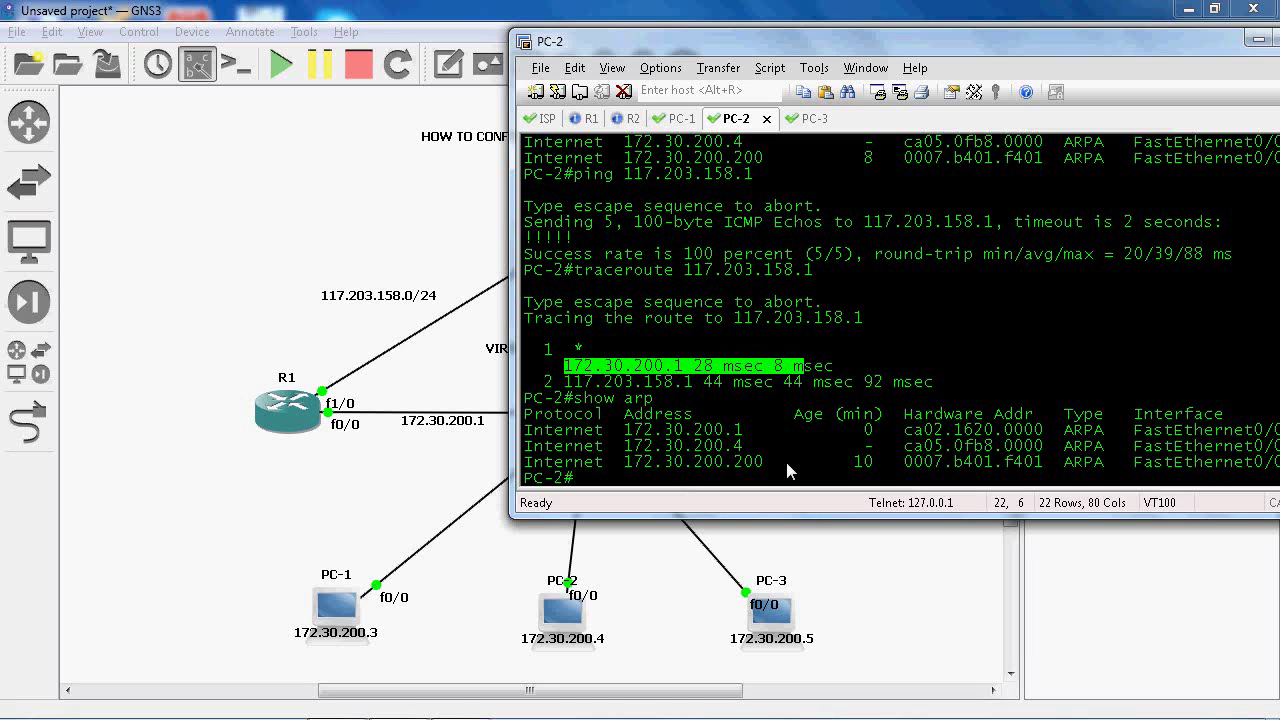
scroll(899, 444, "up", 2)
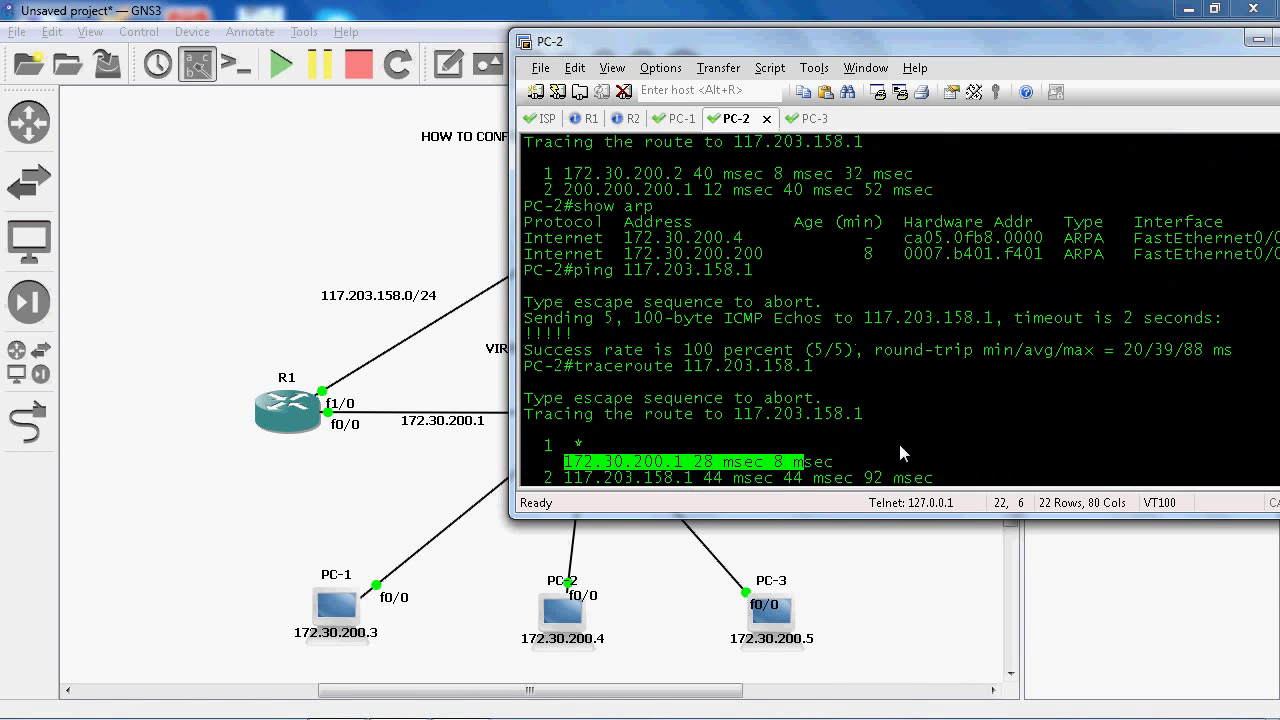
scroll(820, 300, "up", 2)
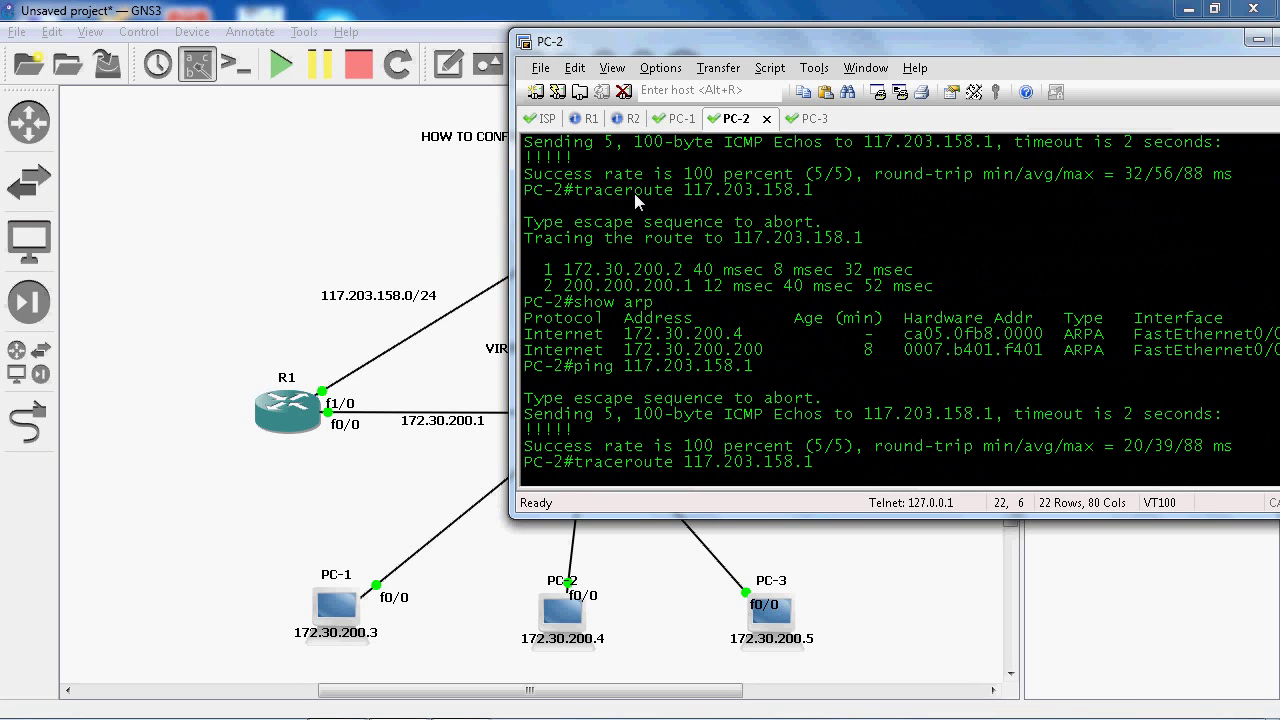
scroll(641, 268, "up", 1)
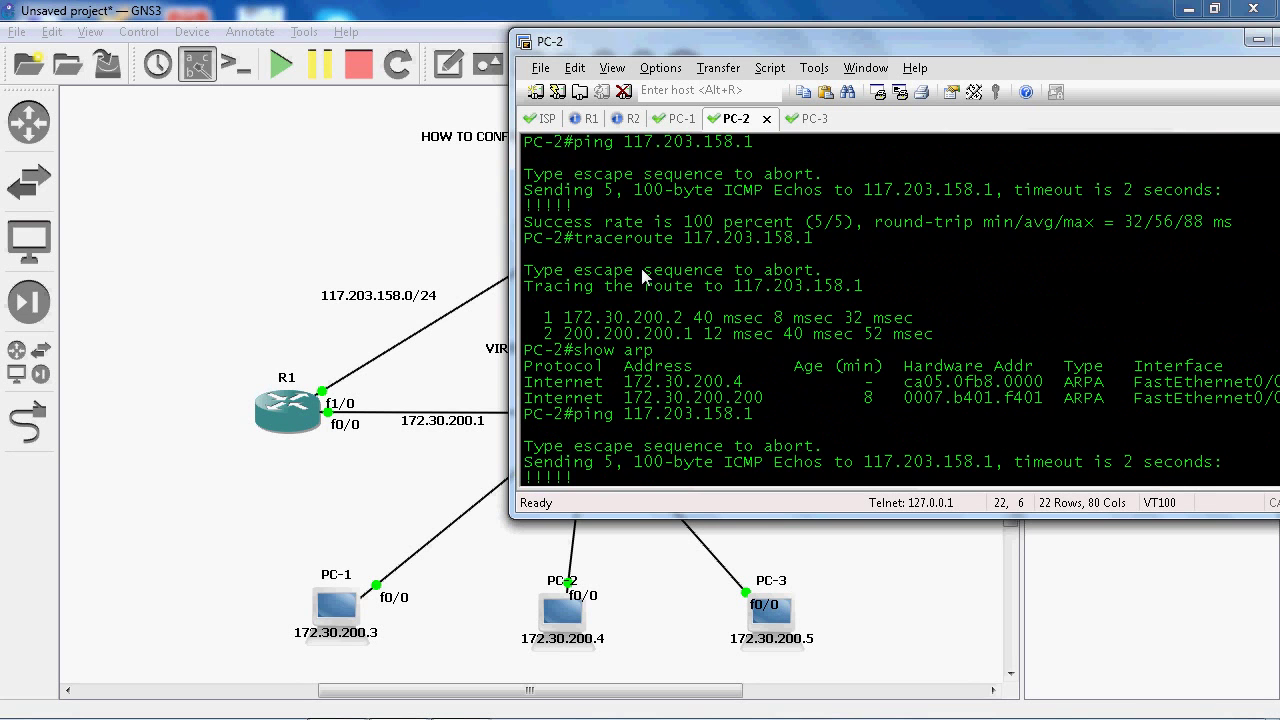
Highlight PC-2's earlier ping, old first hop 172.30.200.2 and virtual MAC 0007.b401.f401
left_click_drag(575, 142, 748, 148)
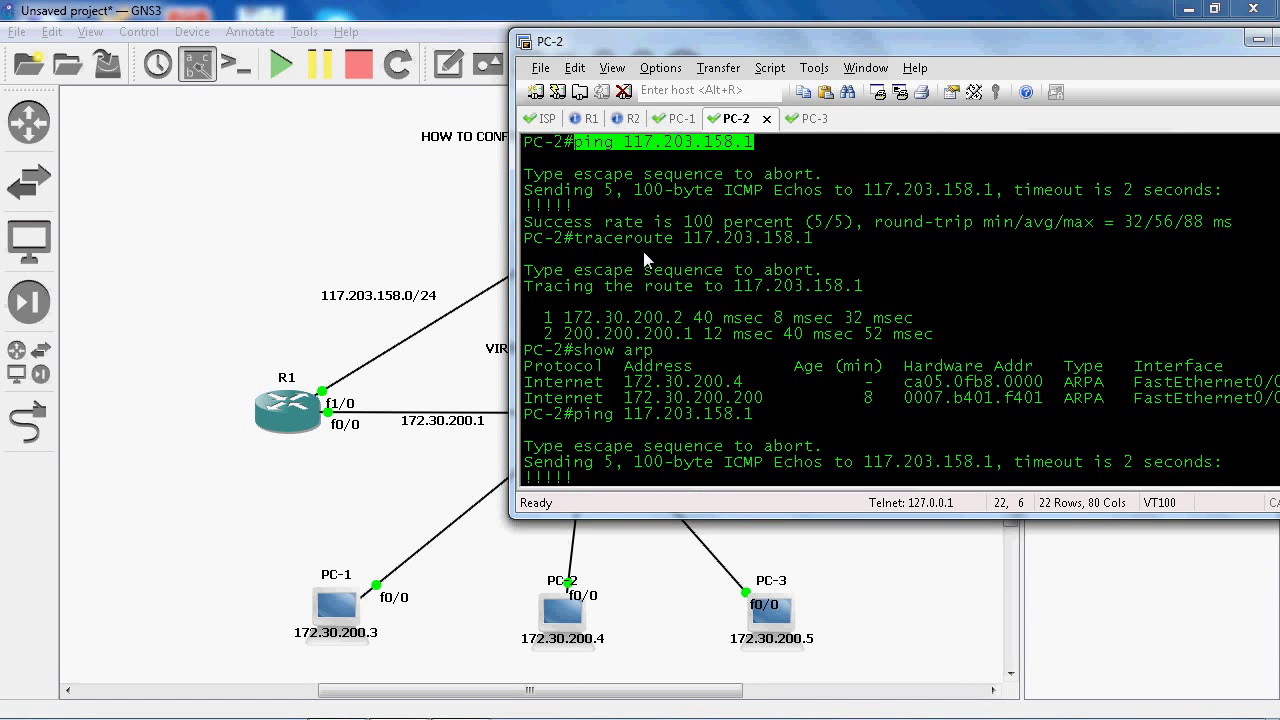
left_click(575, 320)
left_click_drag(575, 320, 934, 315)
left_click(917, 397)
left_click_drag(917, 397, 1046, 402)
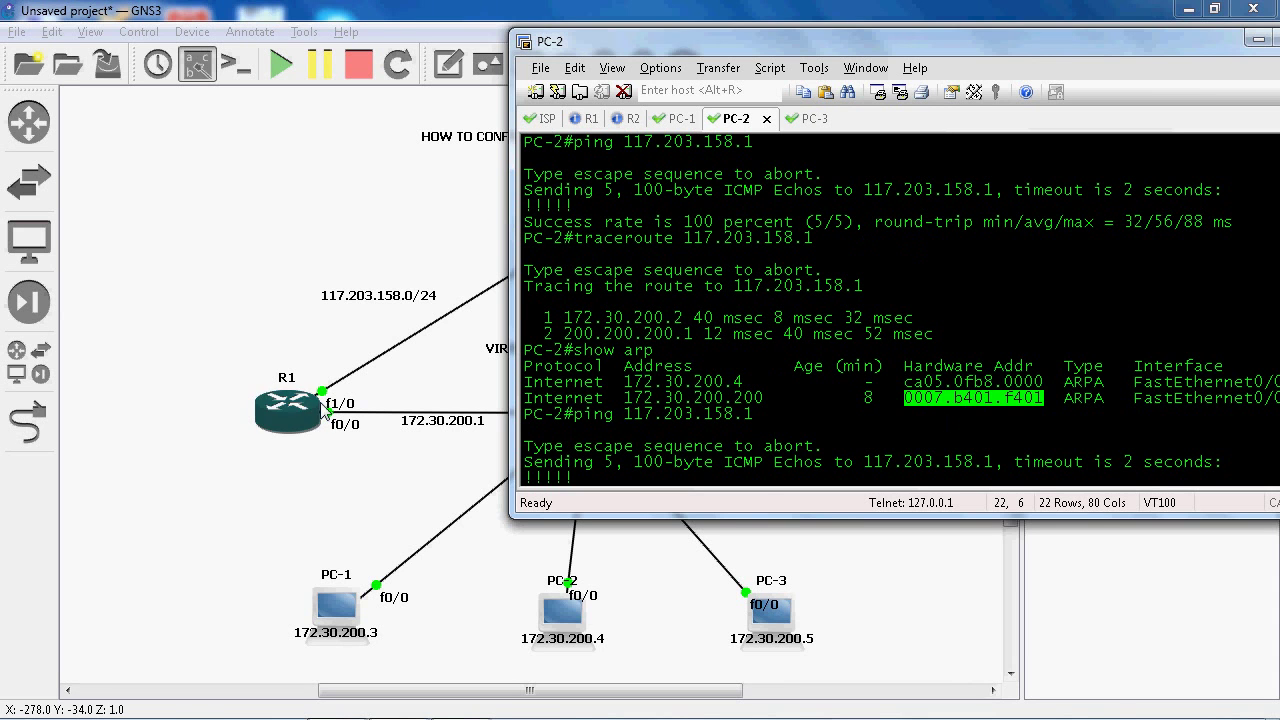
Highlight the ping replies, new first hop 172.30.200.1 and MAC, then move the window left
type("traceroute 117.203.158.1")
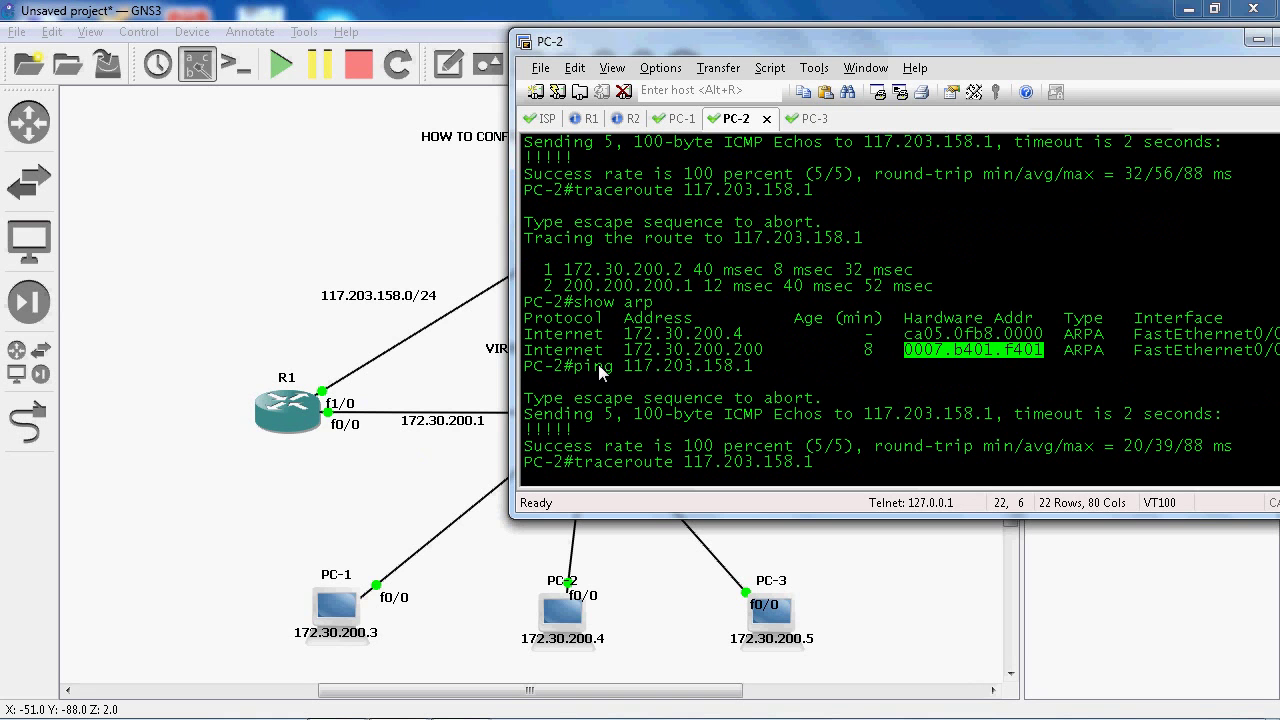
left_click_drag(631, 366, 759, 362)
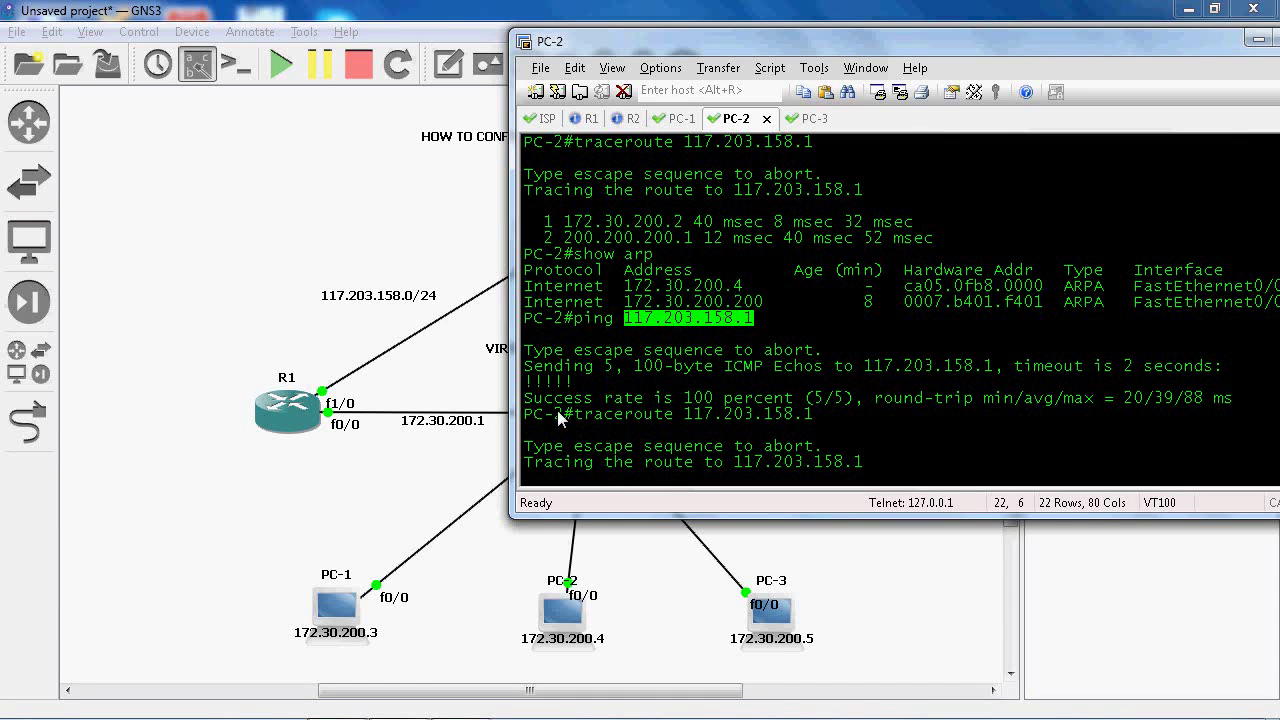
left_click_drag(527, 382, 827, 364)
left_click_drag(571, 413, 869, 408)
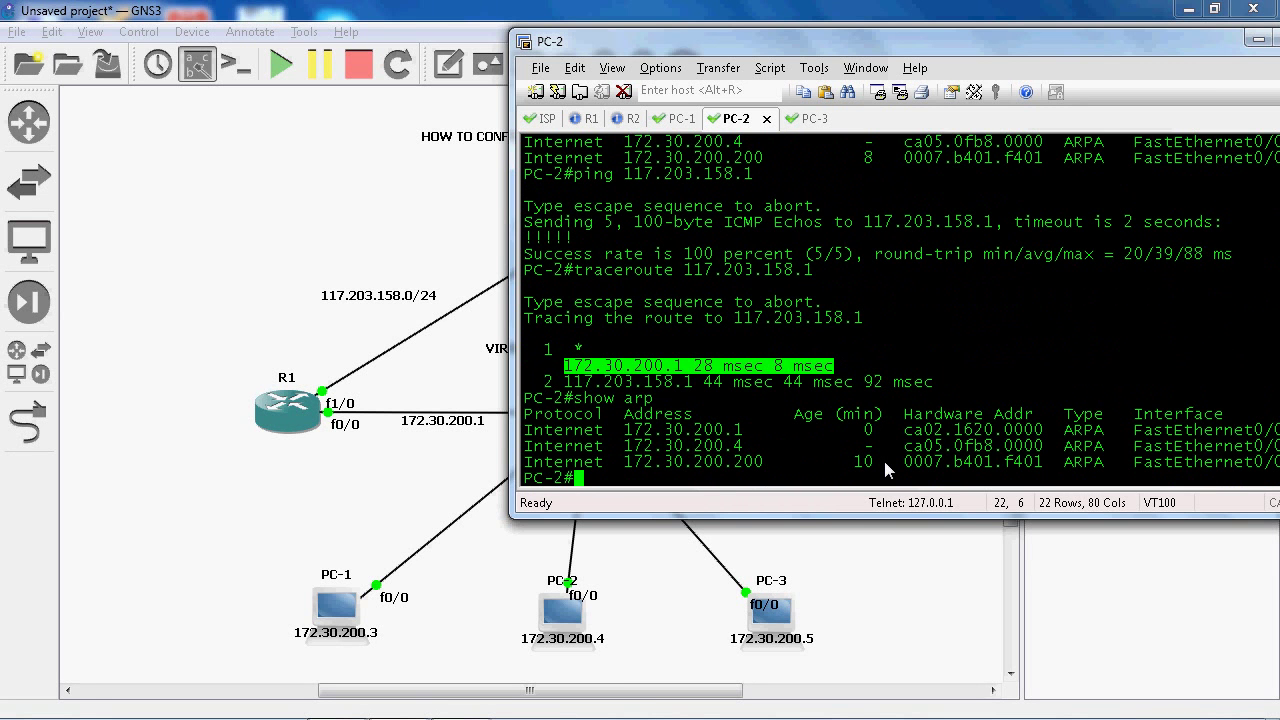
left_click_drag(890, 461, 1069, 461)
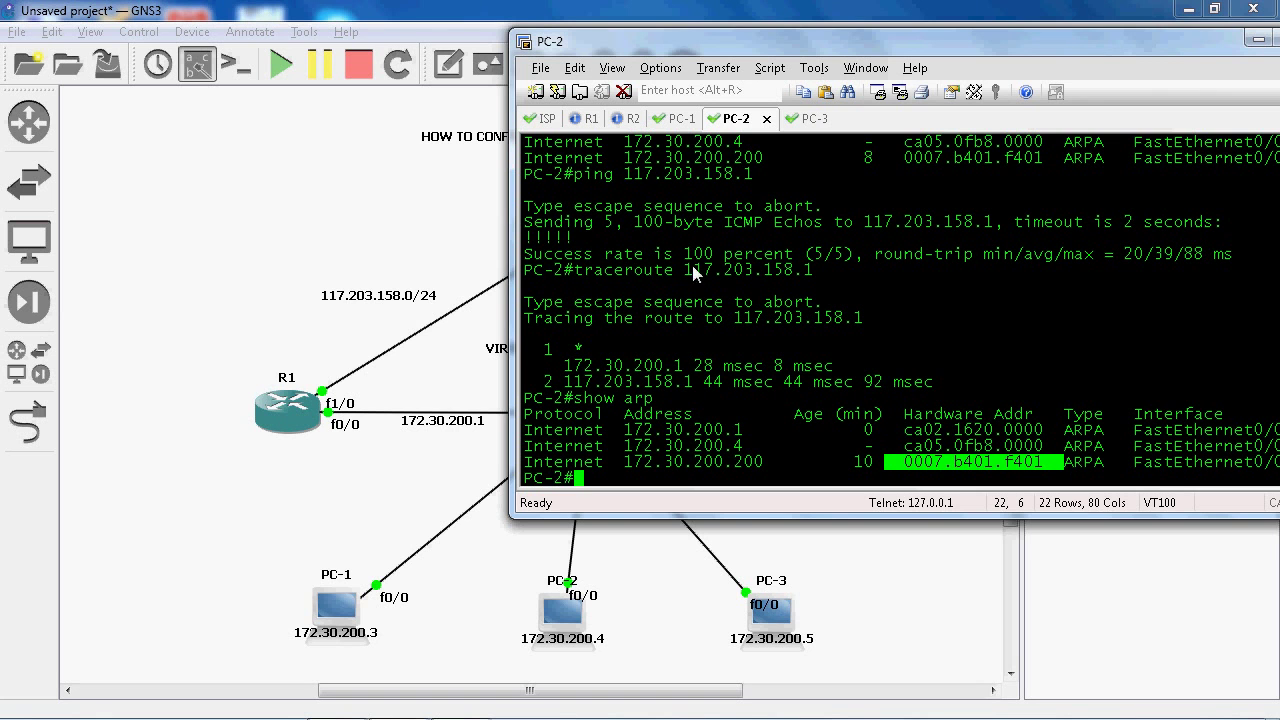
left_click_drag(1115, 44, 837, 57)
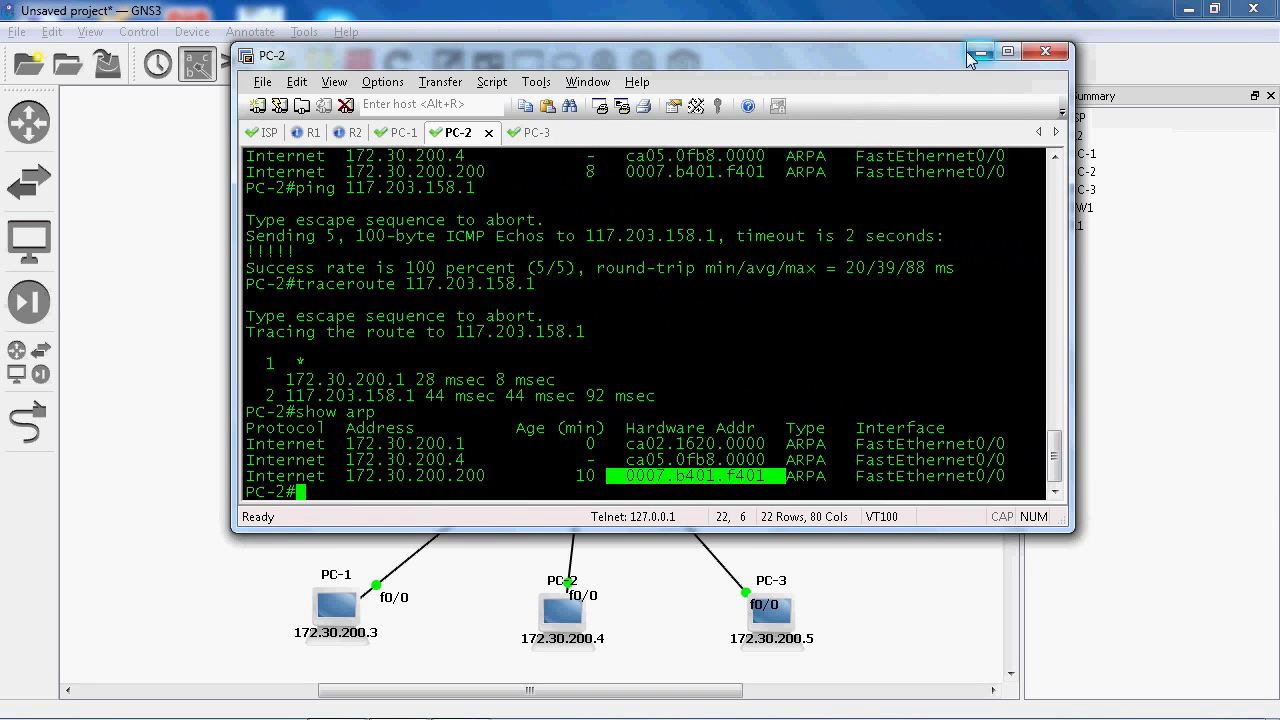
Minimize the PC-2 SecureCRT window to reveal the GLBP topology canvas
left_click(978, 51)
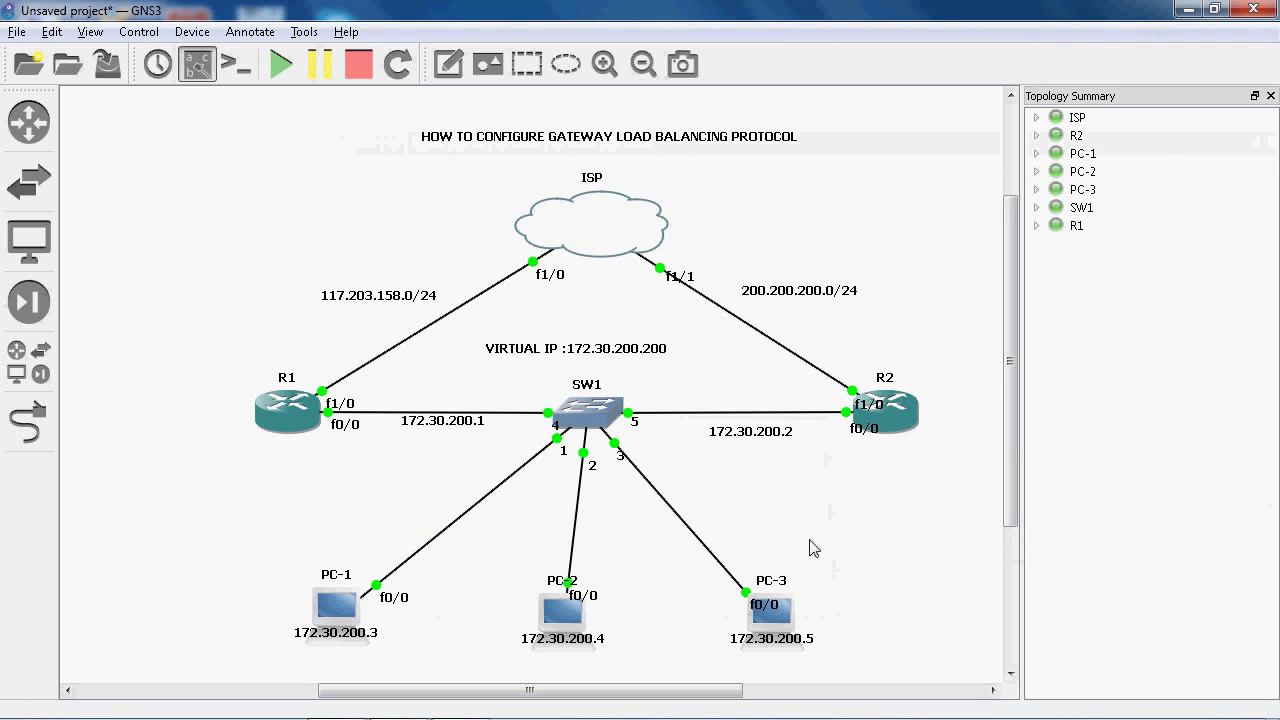